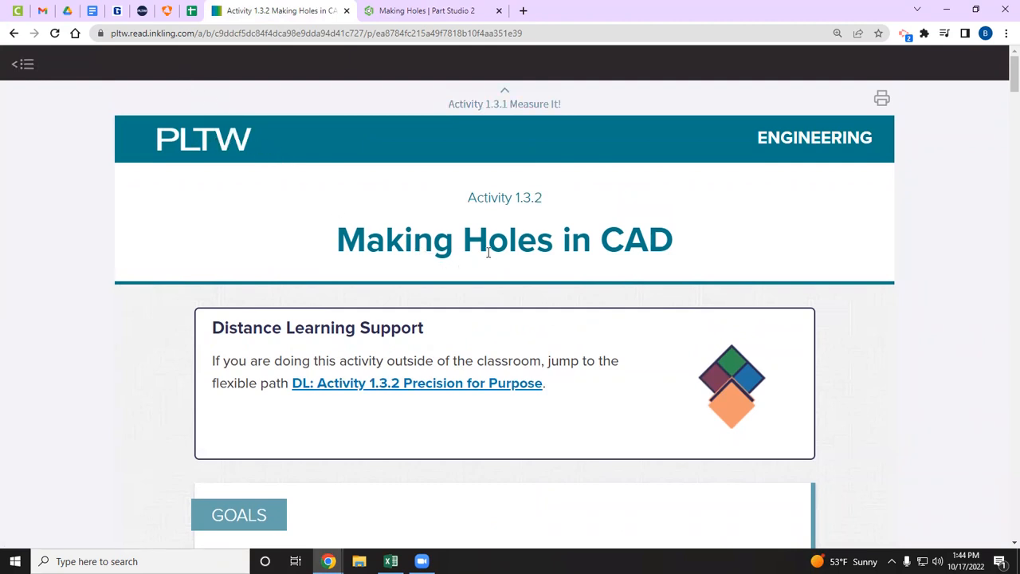
# Step: Find the Figure 4 hole-notes drawing with its top and section views in the Making Holes in CAD activity
pyautogui.scroll(-18, 559, 277)
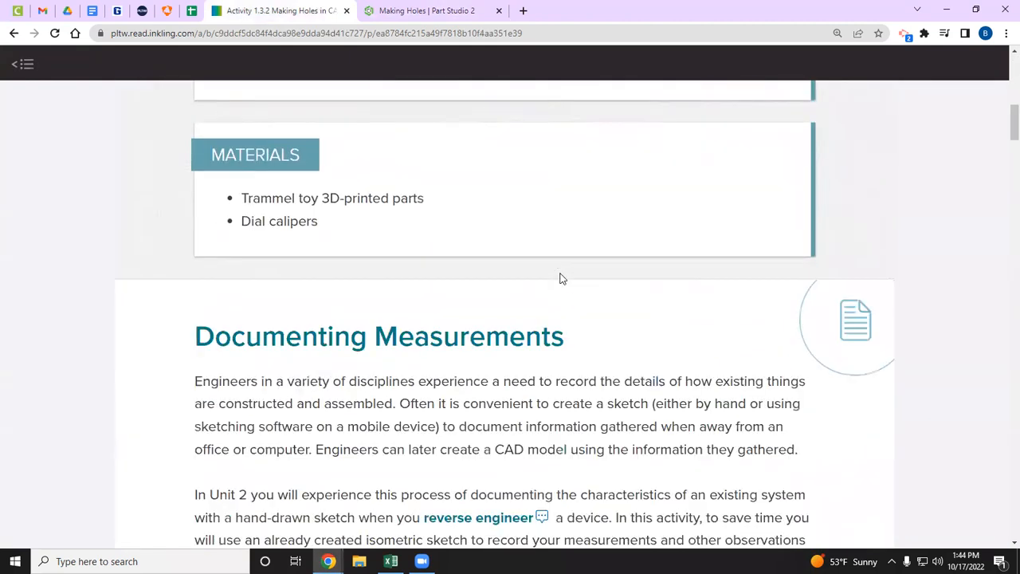
pyautogui.scroll(-14, 559, 278)
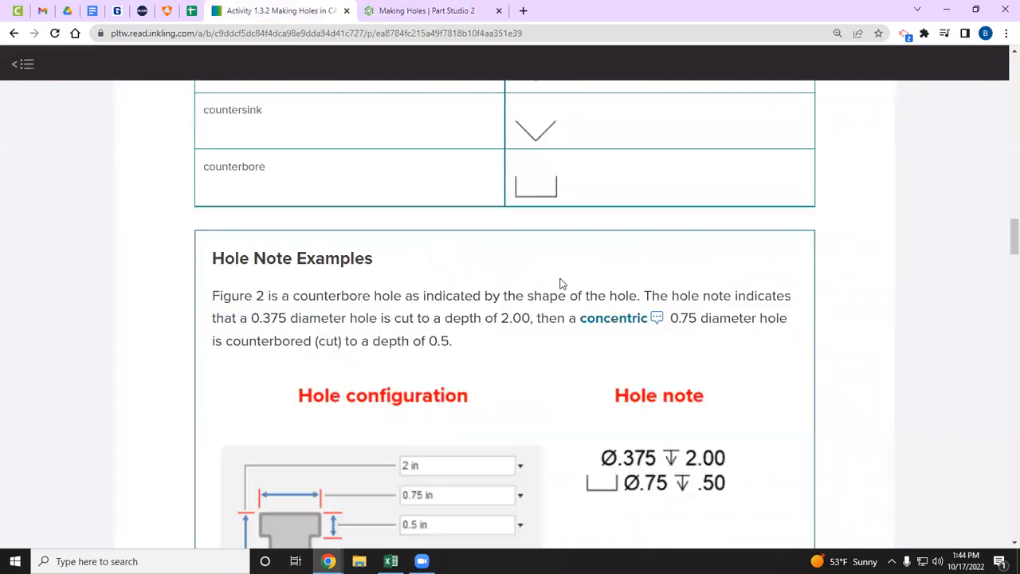
pyautogui.scroll(-10, 560, 287)
pyautogui.scroll(2, 560, 292)
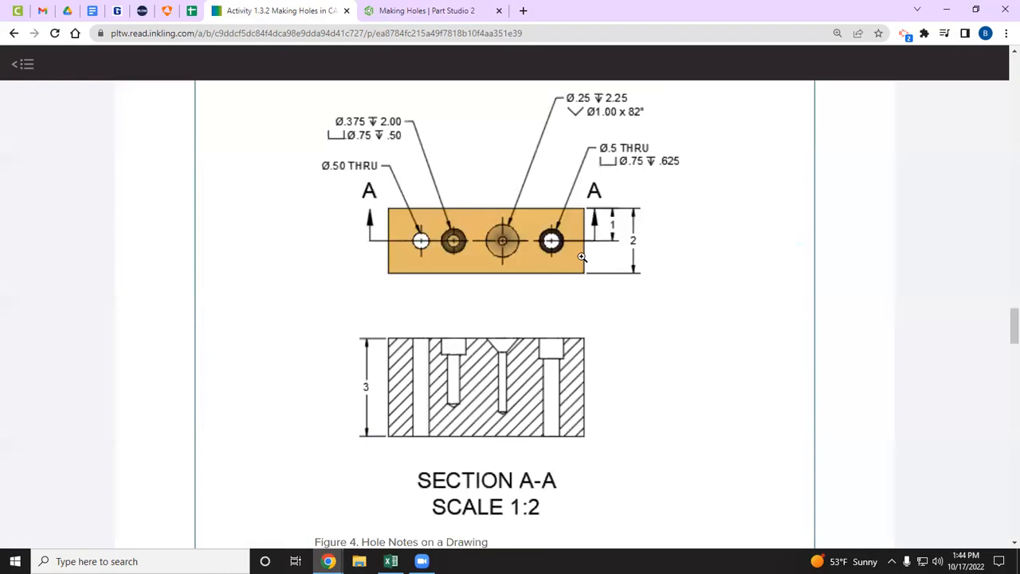
# Step: Switch to the Onshape Making Holes document and sketch a corner rectangle about 4.12 by 2.44 in from the origin on the Front plane
pyautogui.click(404, 12)
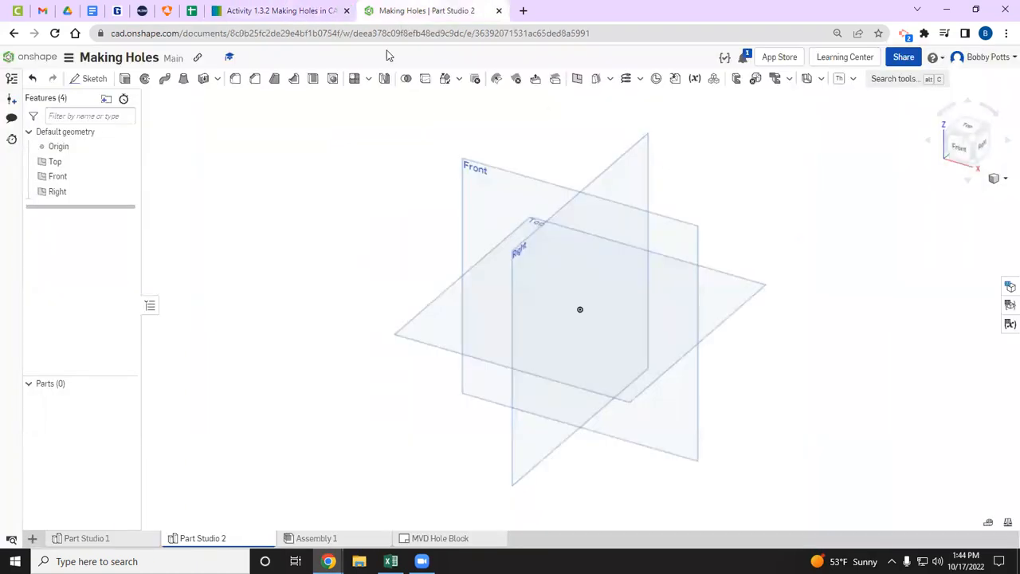
pyautogui.click(87, 79)
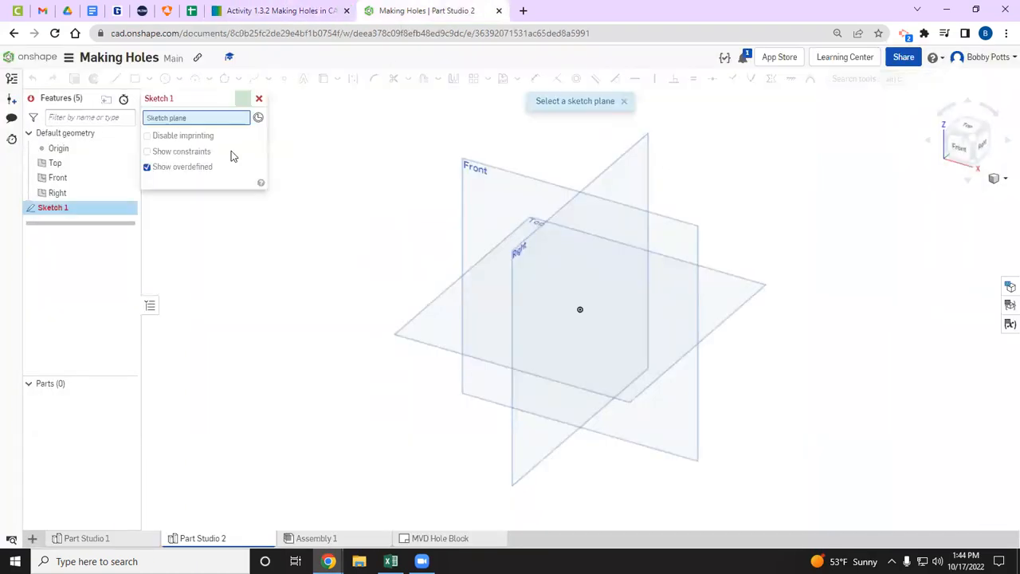
pyautogui.click(486, 195)
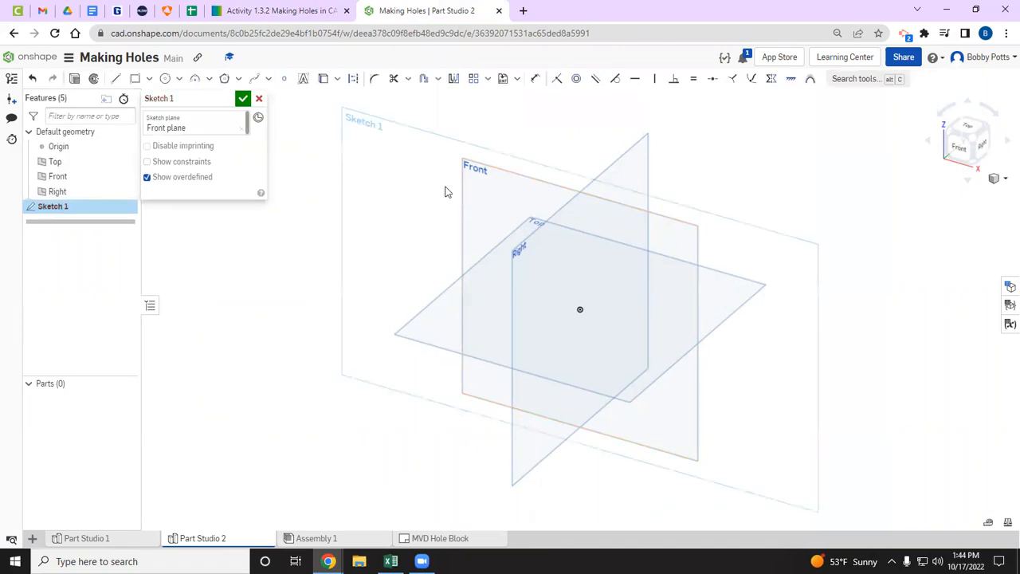
pyautogui.click(956, 146)
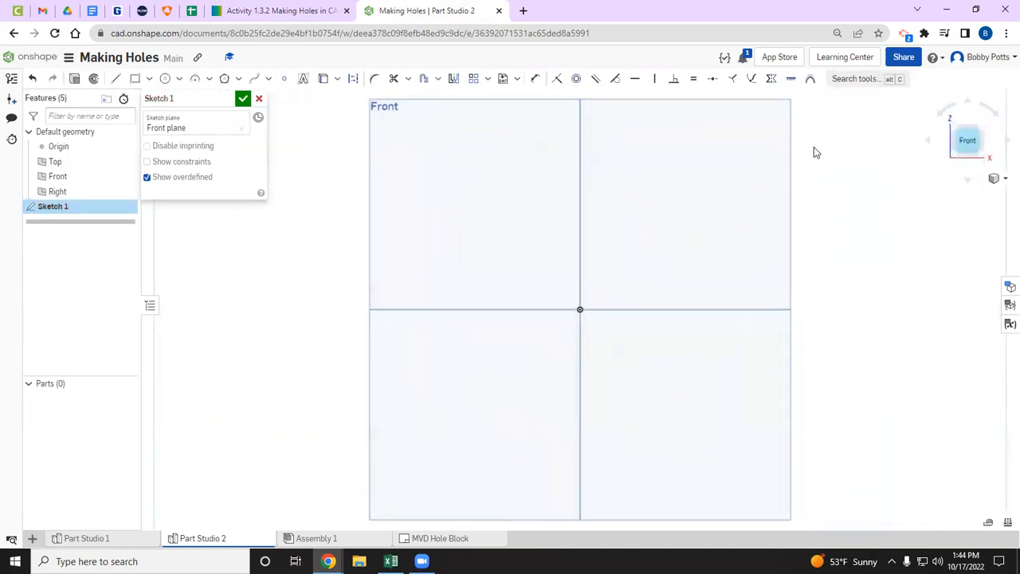
pyautogui.click(135, 79)
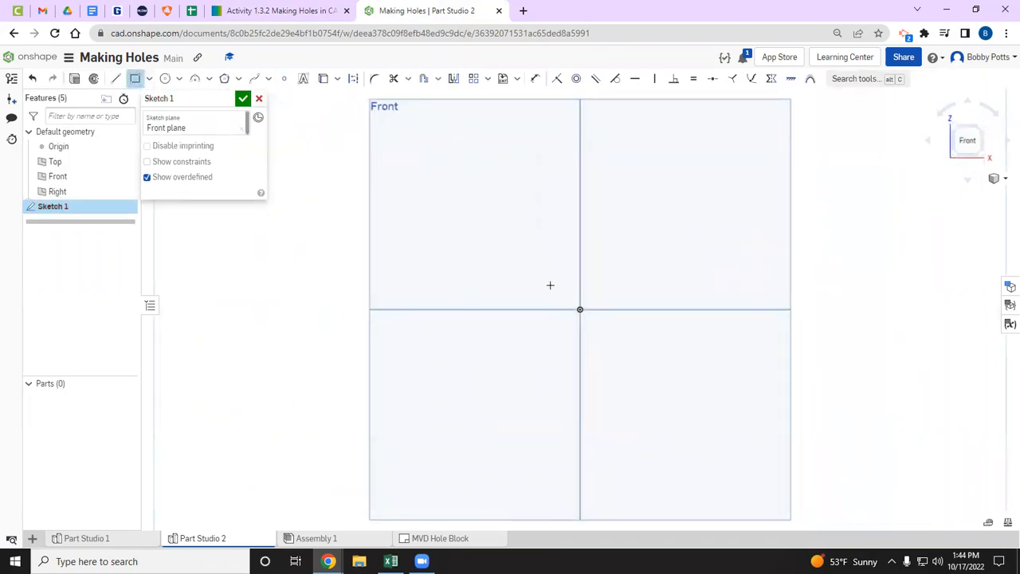
pyautogui.click(579, 309)
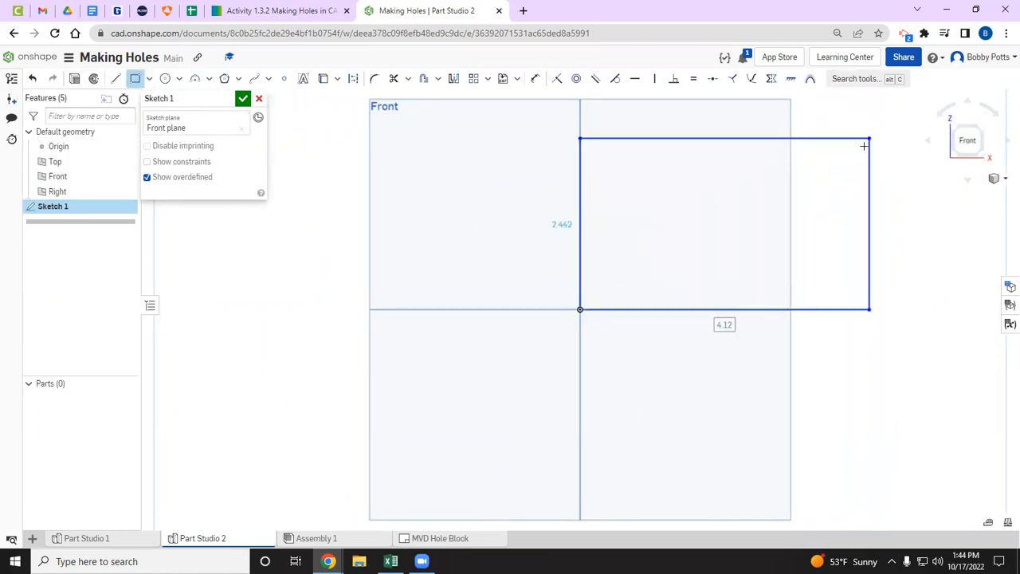
pyautogui.click(864, 146)
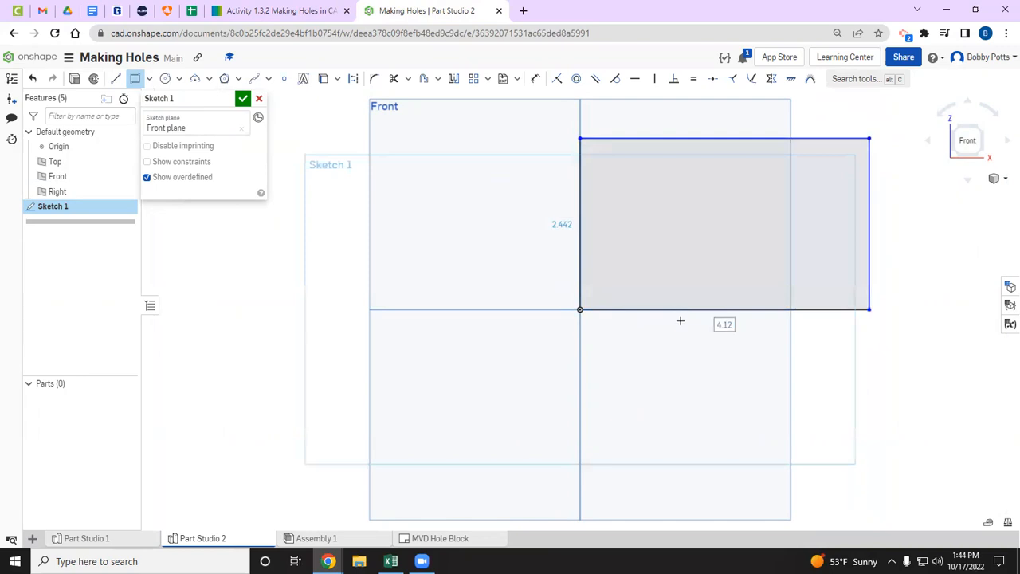
# Step: Set the rectangle's width to 5 in and height to 3 in, and finish the sketch
pyautogui.write('5')
pyautogui.press('Return')
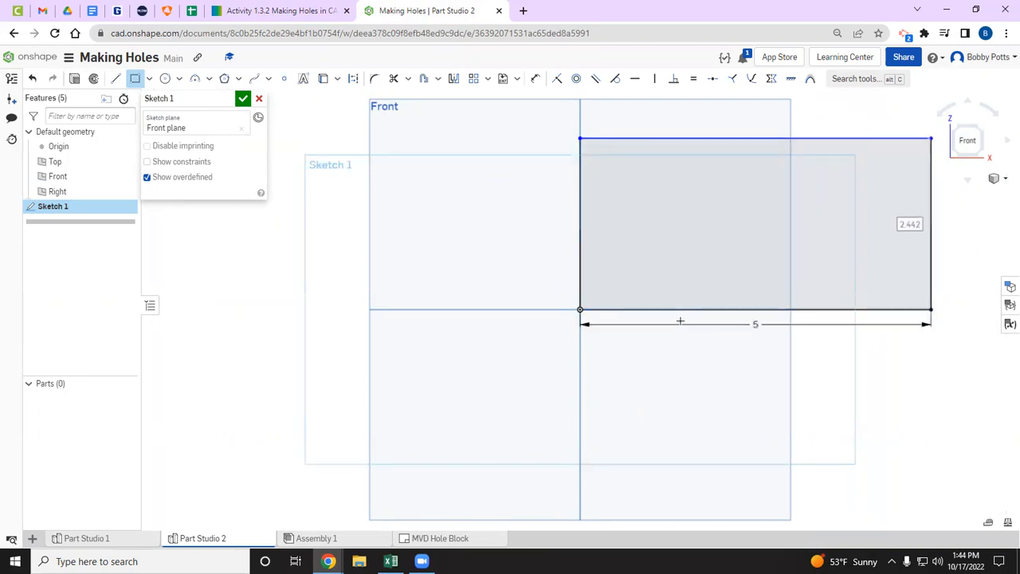
pyautogui.click(904, 229)
pyautogui.write('3')
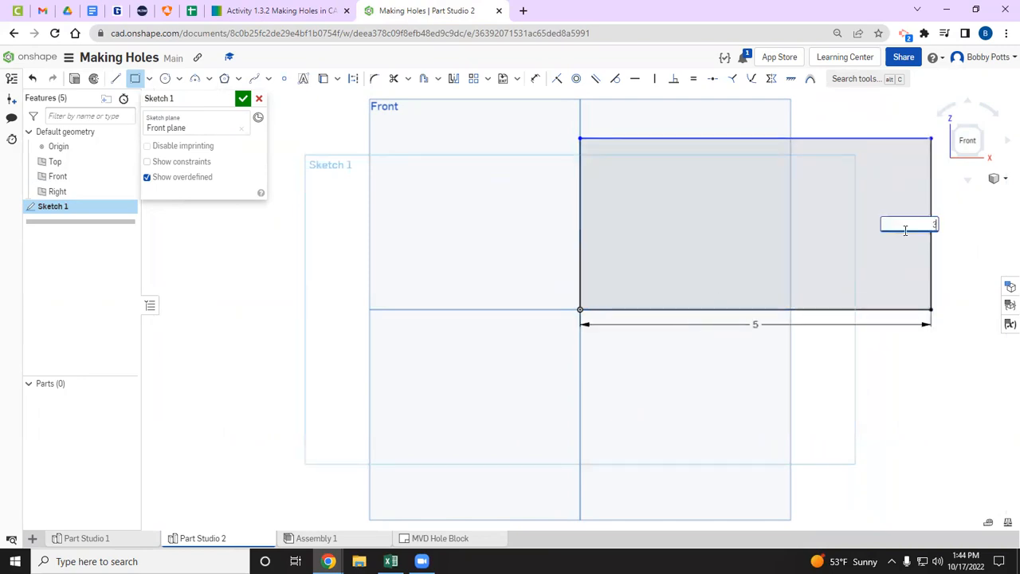
pyautogui.press('Return')
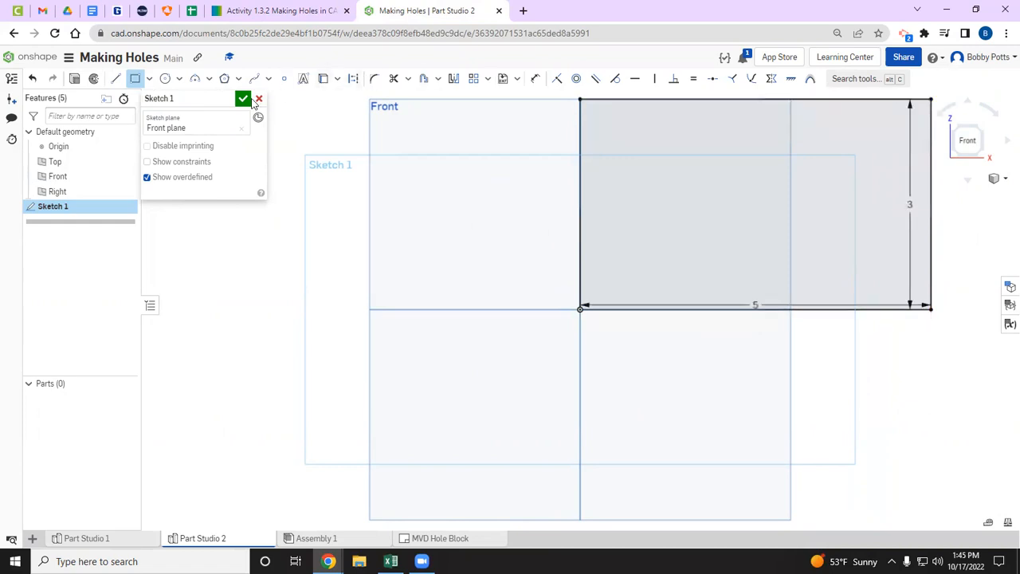
pyautogui.click(243, 99)
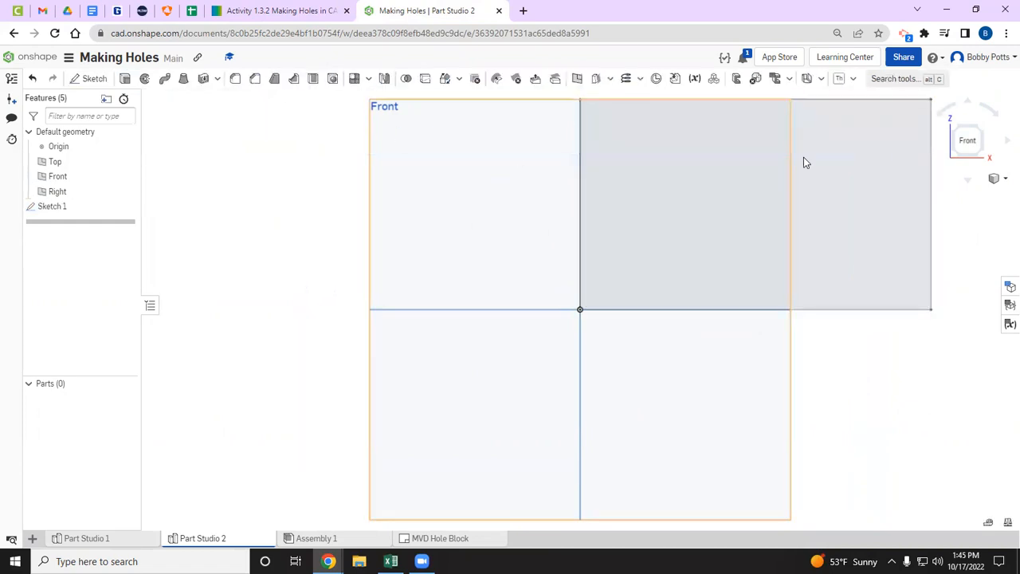
# Step: Extrude the rectangle as a new solid block with a blind depth of 2 in, working in an isometric view
pyautogui.click(1002, 181)
pyautogui.click(988, 193)
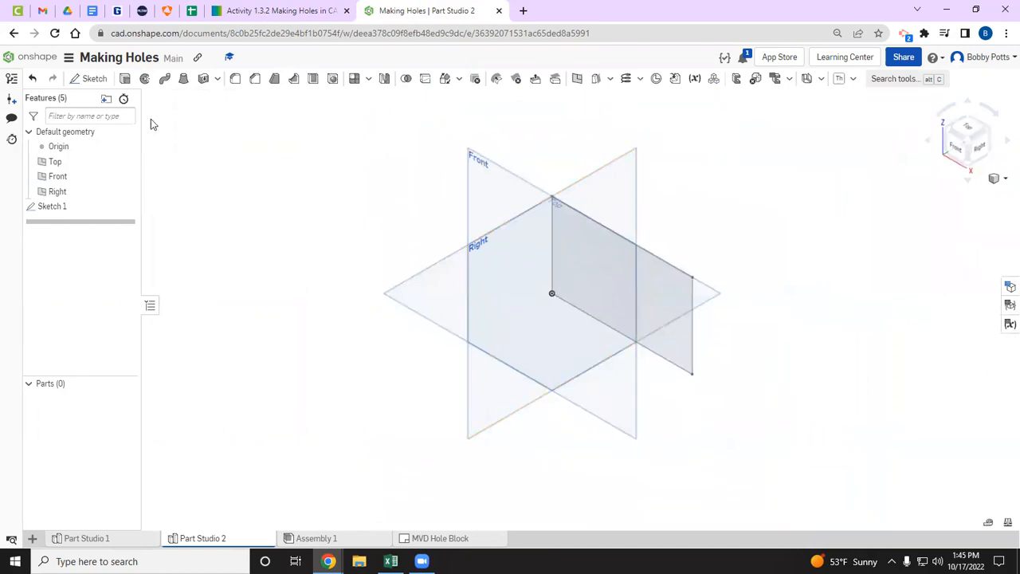
pyautogui.click(125, 79)
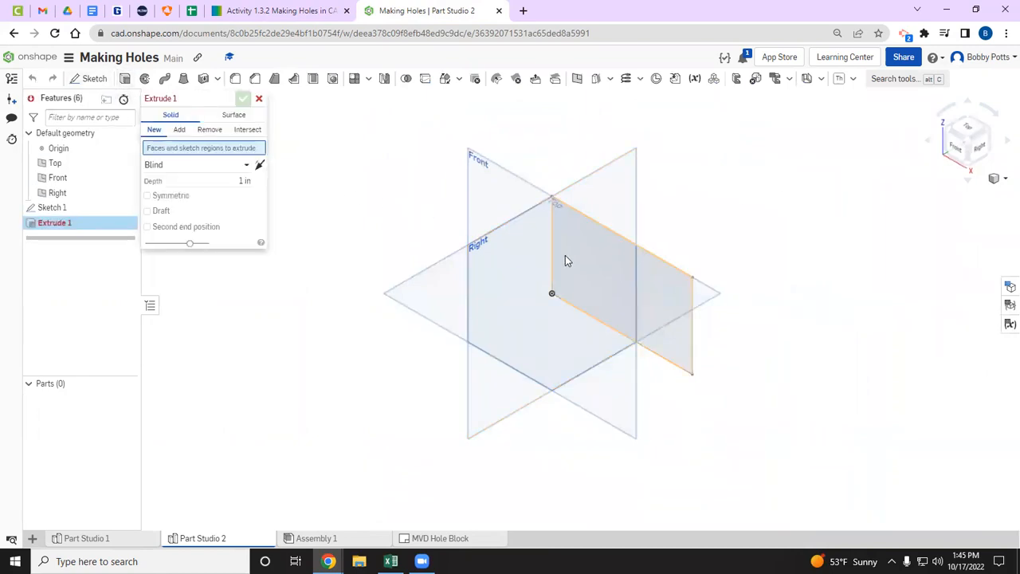
pyautogui.click(565, 260)
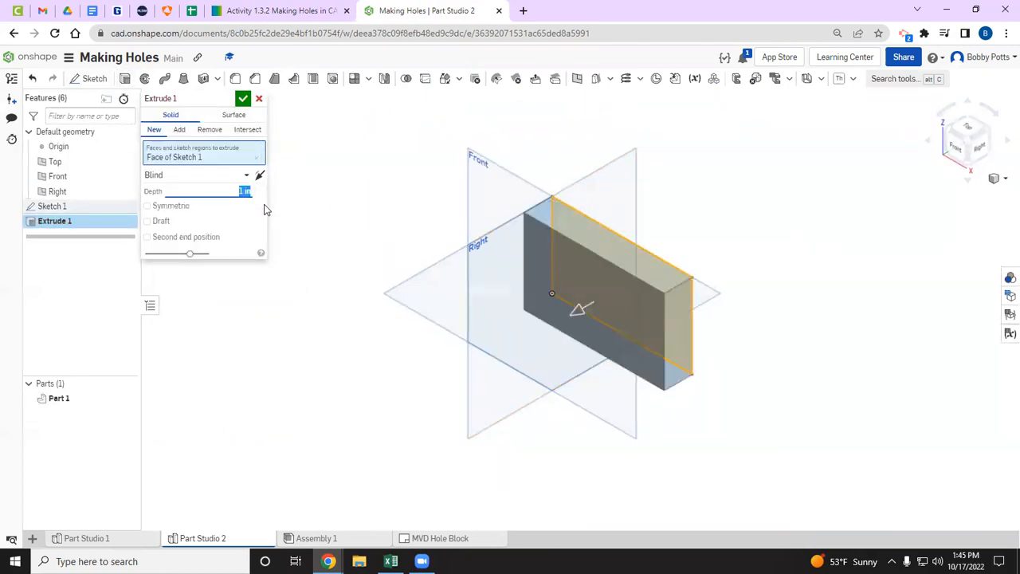
pyautogui.write('2')
pyautogui.press('Return')
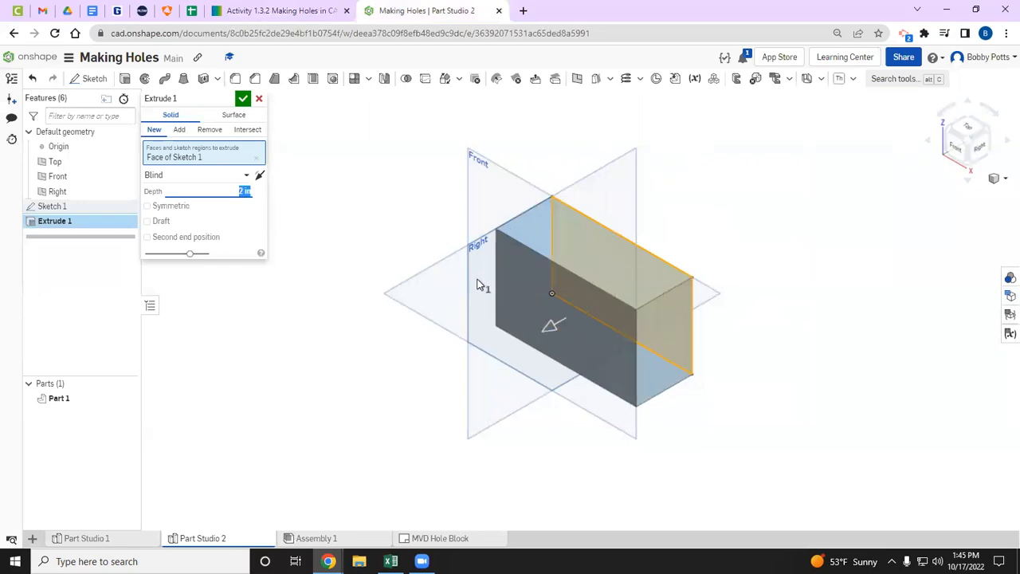
pyautogui.click(242, 98)
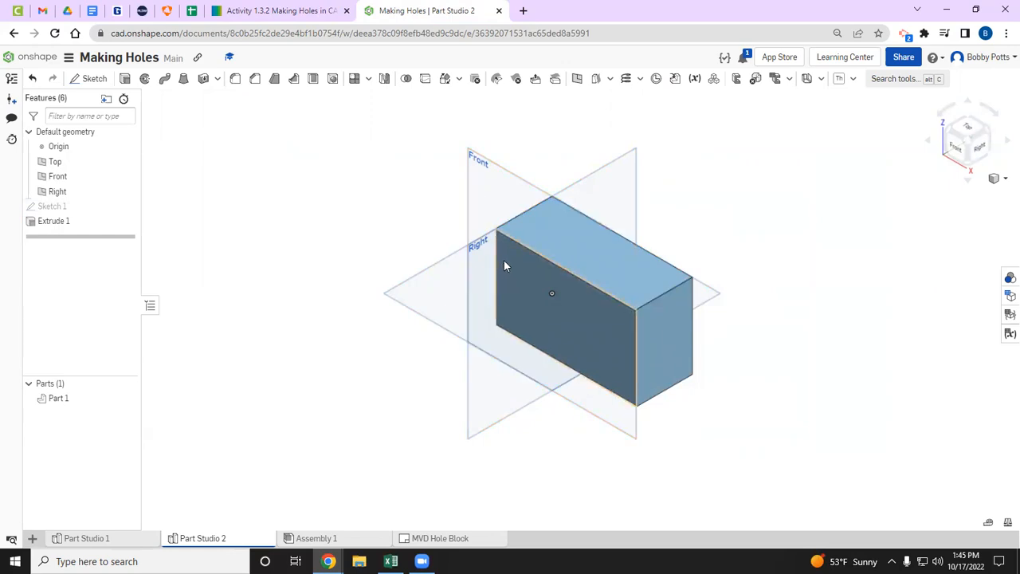
# Step: Move the Onshape document into its own maximized browser window and check the hole notes on the activity drawing
pyautogui.moveTo(409, 11); pyautogui.dragTo(398, 57)
pyautogui.click(968, 54)
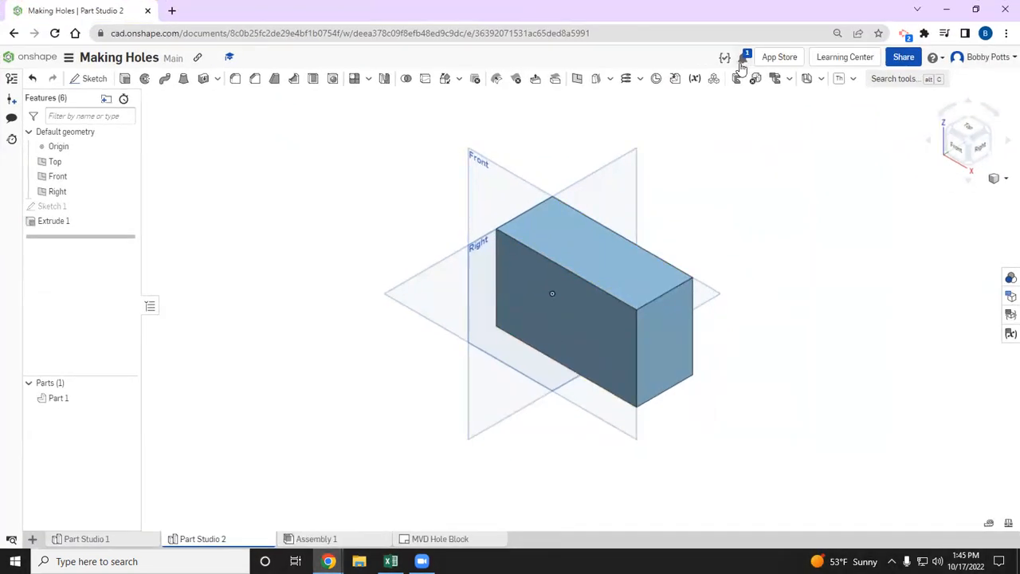
pyautogui.hotkey('alt', 'Tab')
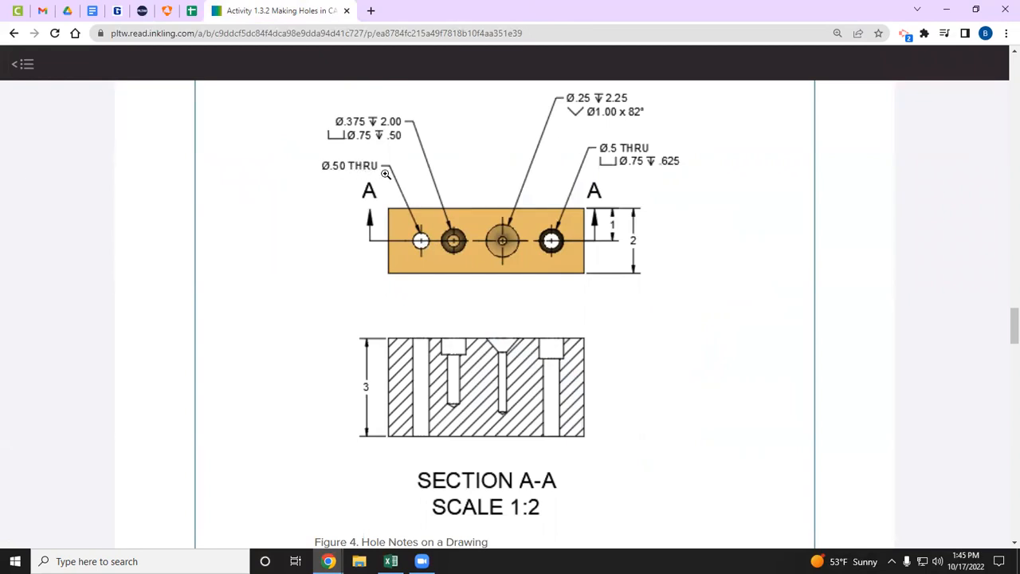
pyautogui.hotkey('alt', 'Tab')
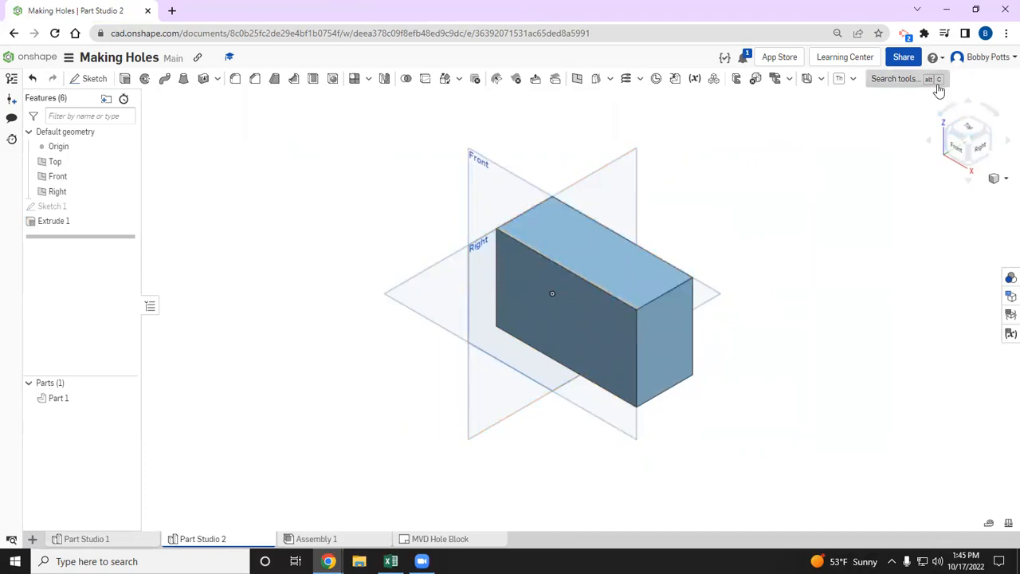
# Step: Start a sketch on the block's top face and place a point near the left end for the first hole
pyautogui.click(967, 126)
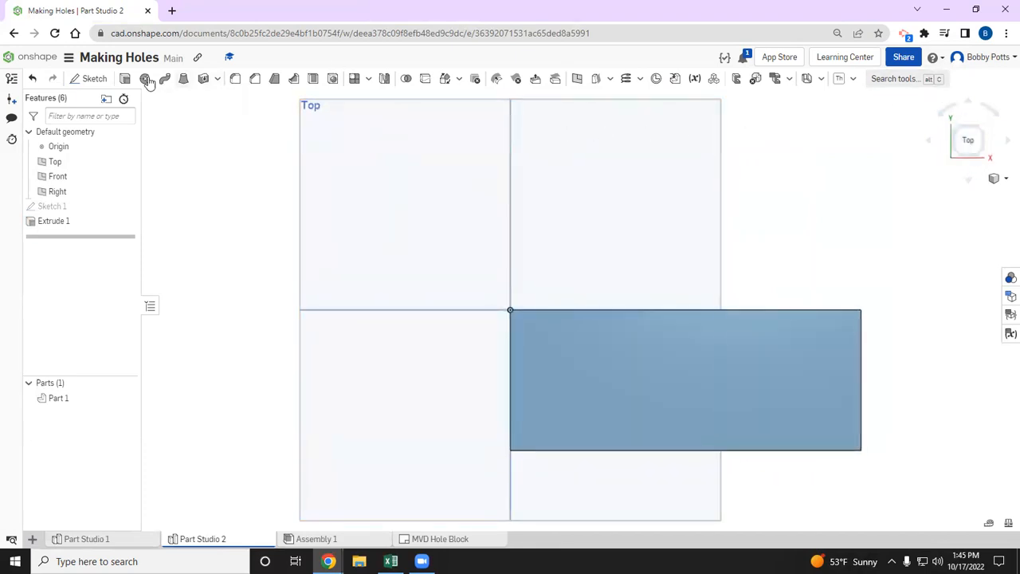
pyautogui.click(90, 78)
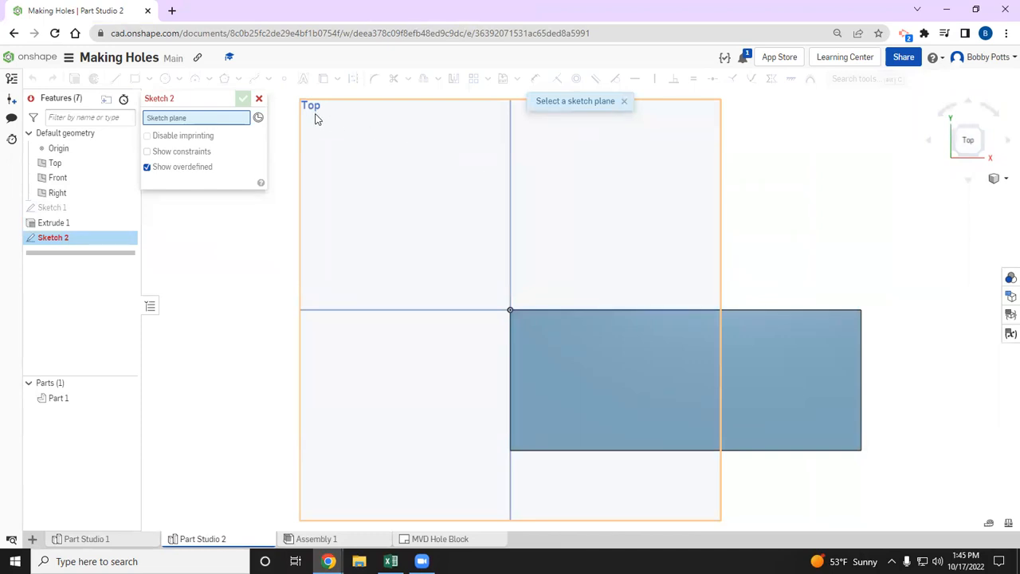
pyautogui.click(559, 351)
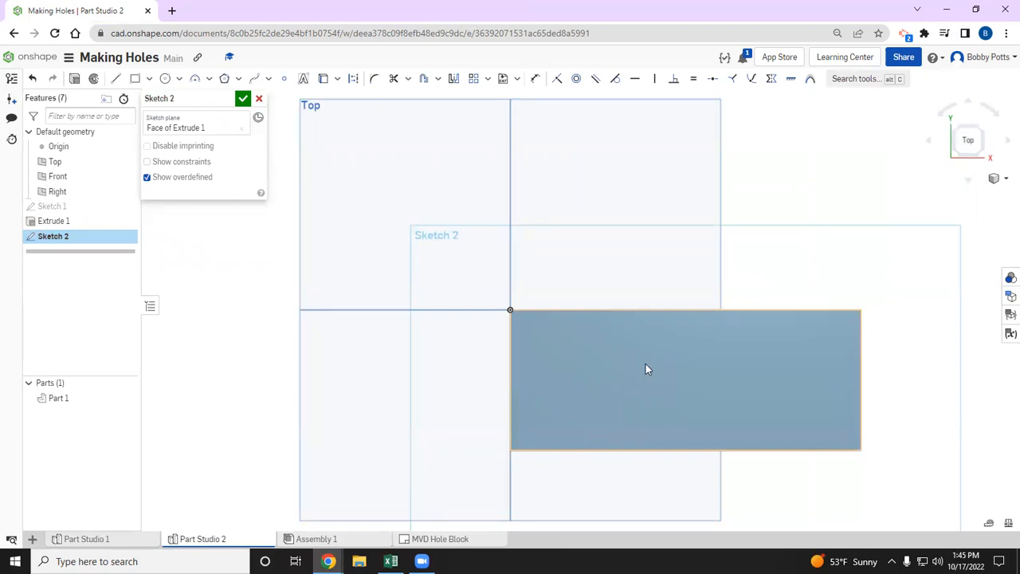
pyautogui.click(283, 81)
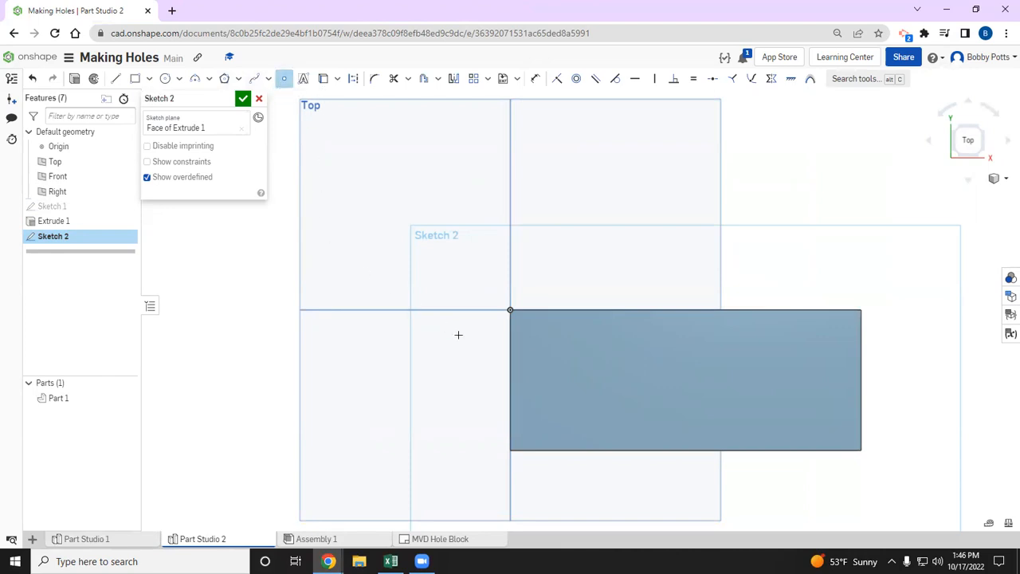
pyautogui.click(565, 382)
# Step: Dimension the hole point 1 in from the block's back edge, as on the activity drawing, and finish the sketch
pyautogui.hotkey('alt', 'Tab')
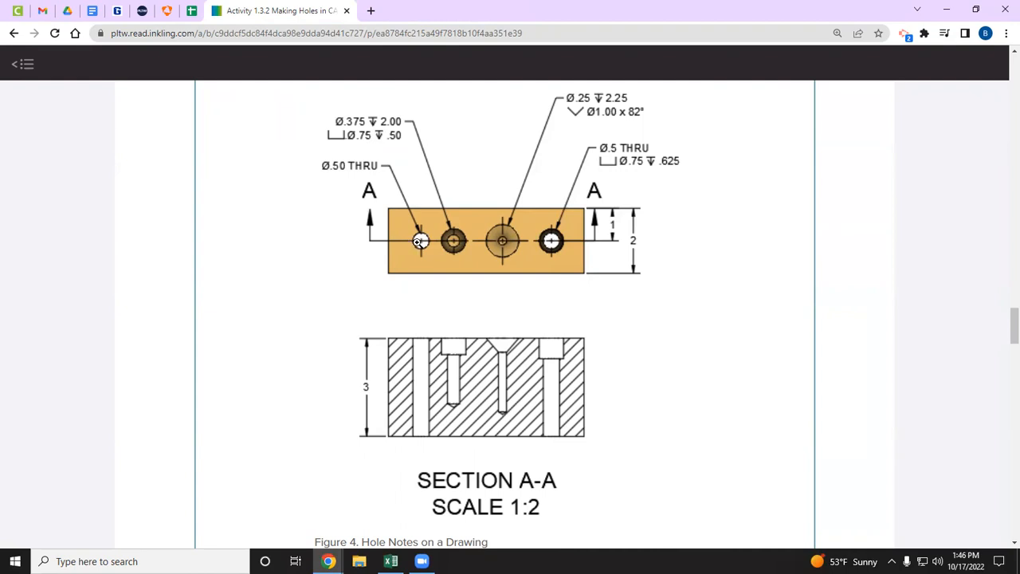
pyautogui.hotkey('alt', 'Tab')
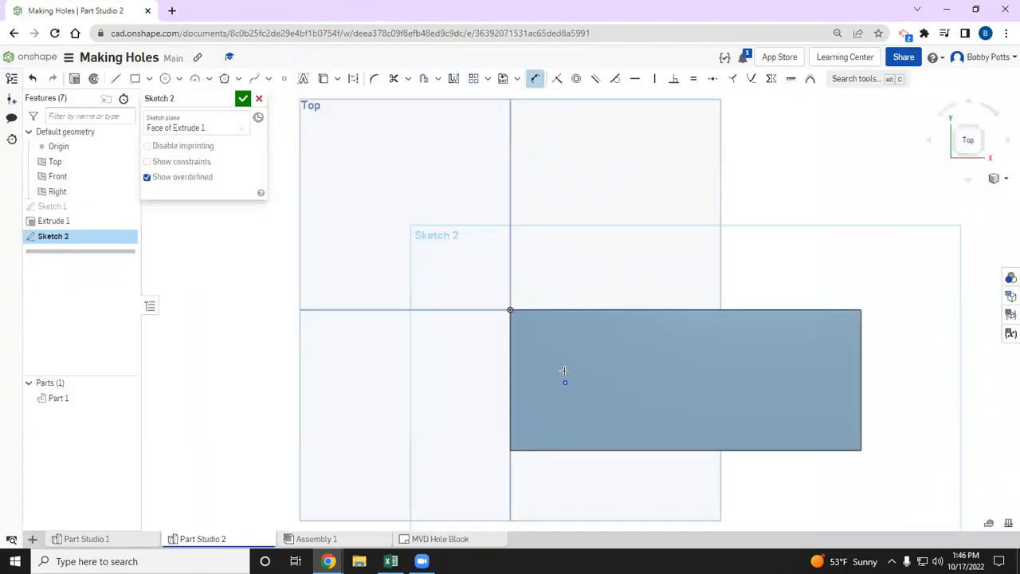
pyautogui.click(568, 310)
pyautogui.click(565, 383)
pyautogui.click(431, 346)
pyautogui.press('BackSpace')
pyautogui.write('1')
pyautogui.press('Return')
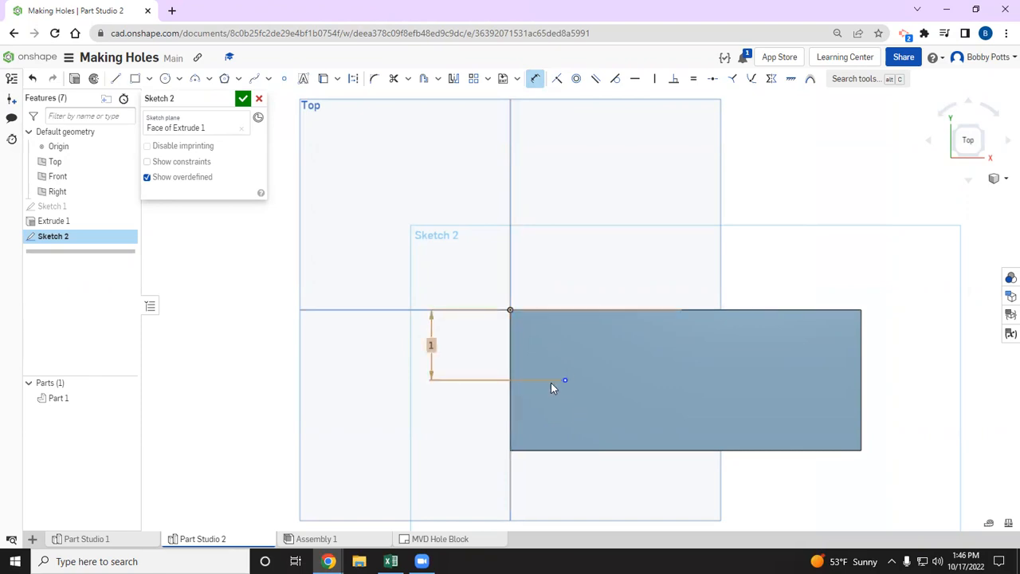
pyautogui.click(243, 100)
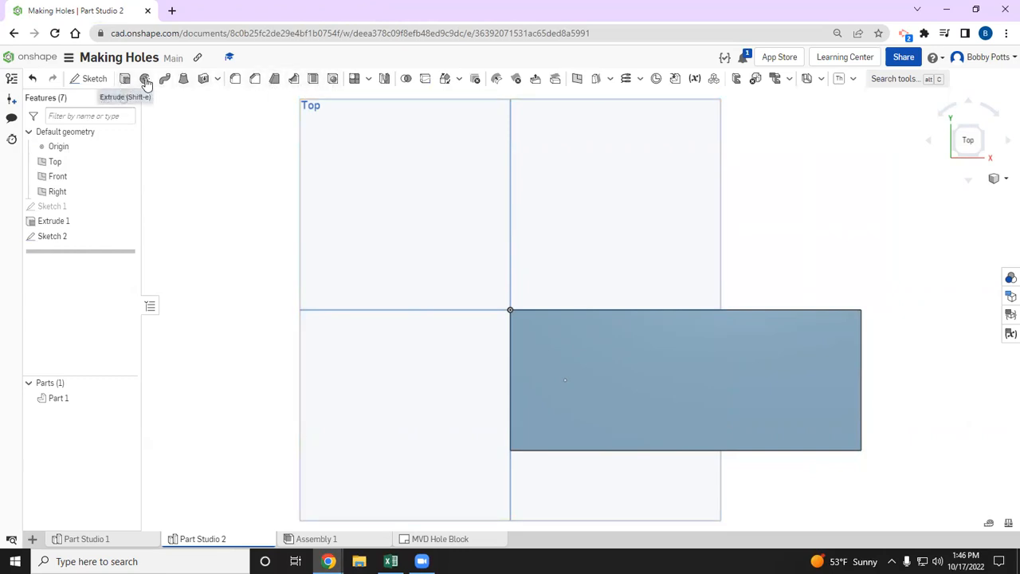
# Step: Start a Hole feature with the simple hole type and through termination, checking the first hole note on the activity drawing
pyautogui.click(333, 80)
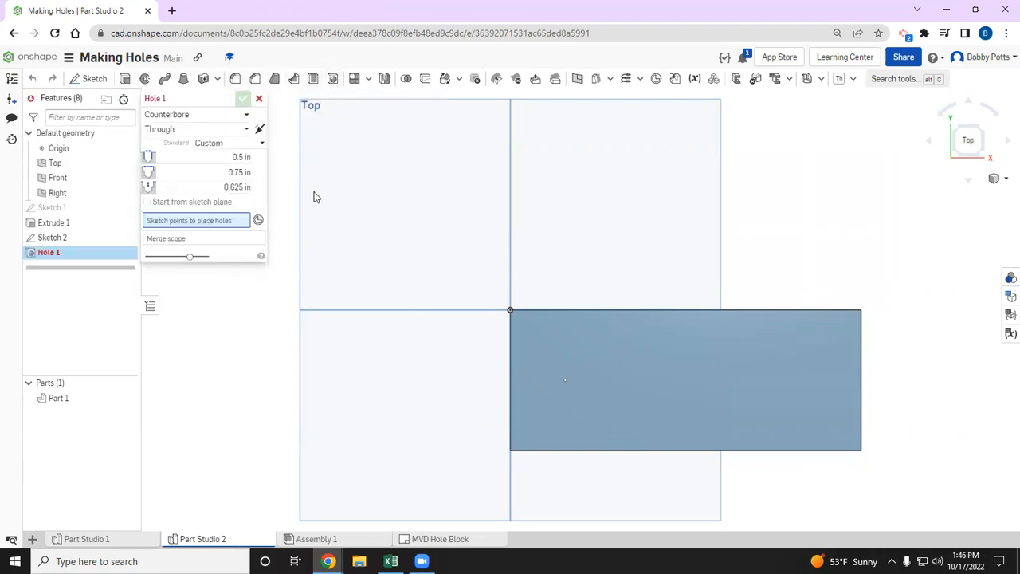
pyautogui.hotkey('alt', 'Tab')
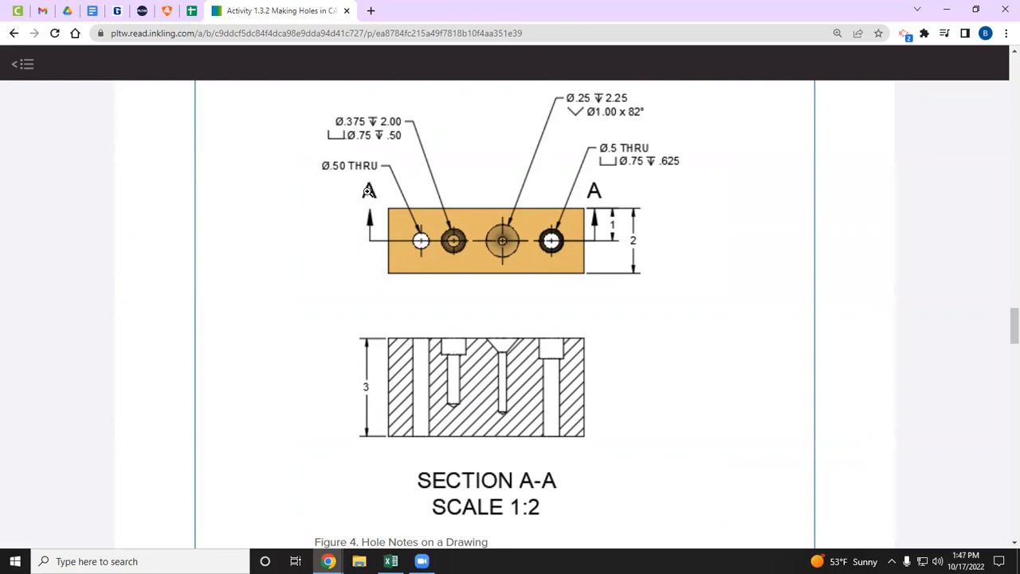
pyautogui.hotkey('alt', 'Tab')
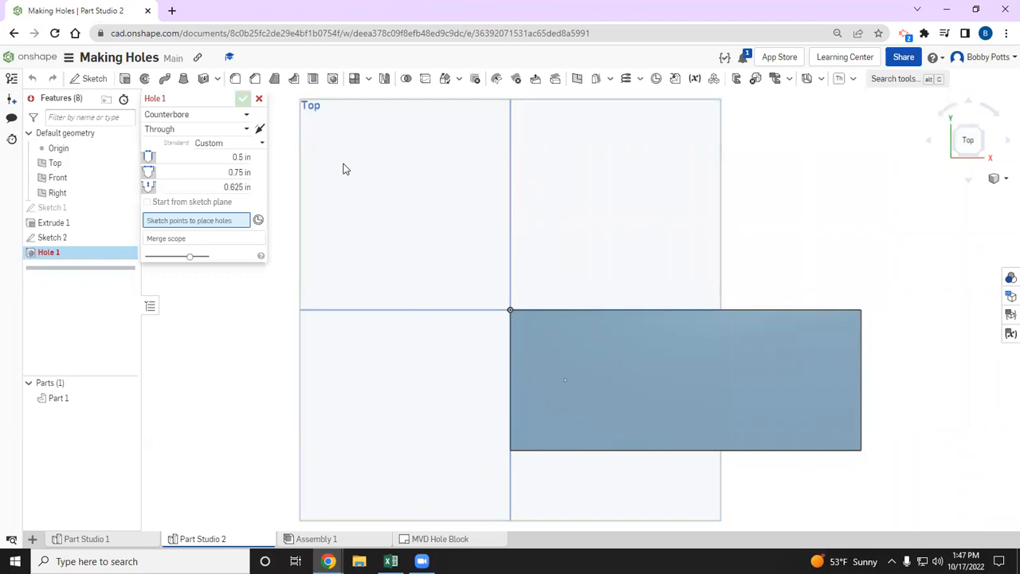
pyautogui.click(156, 115)
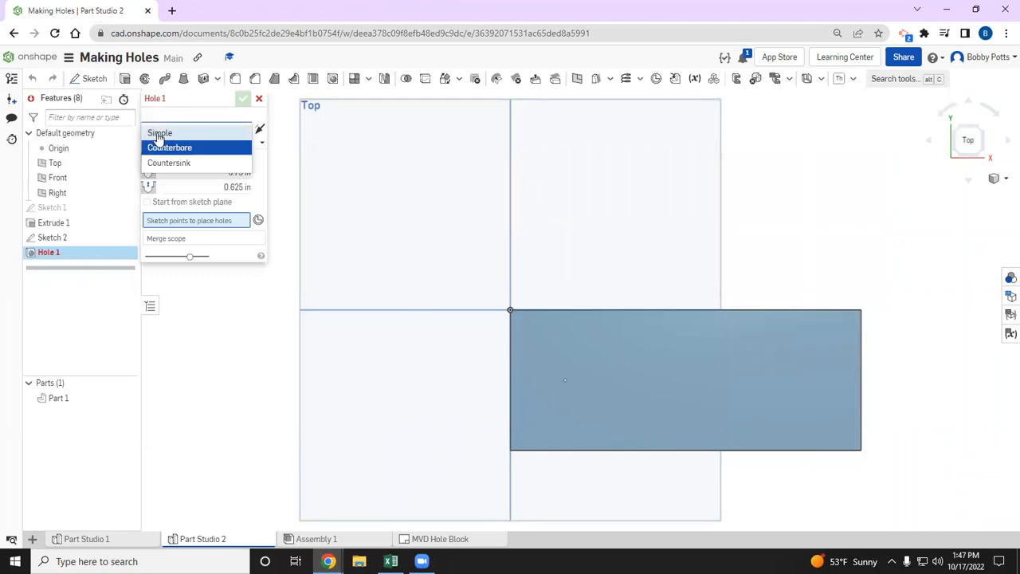
pyautogui.click(158, 135)
pyautogui.hotkey('alt', 'Tab')
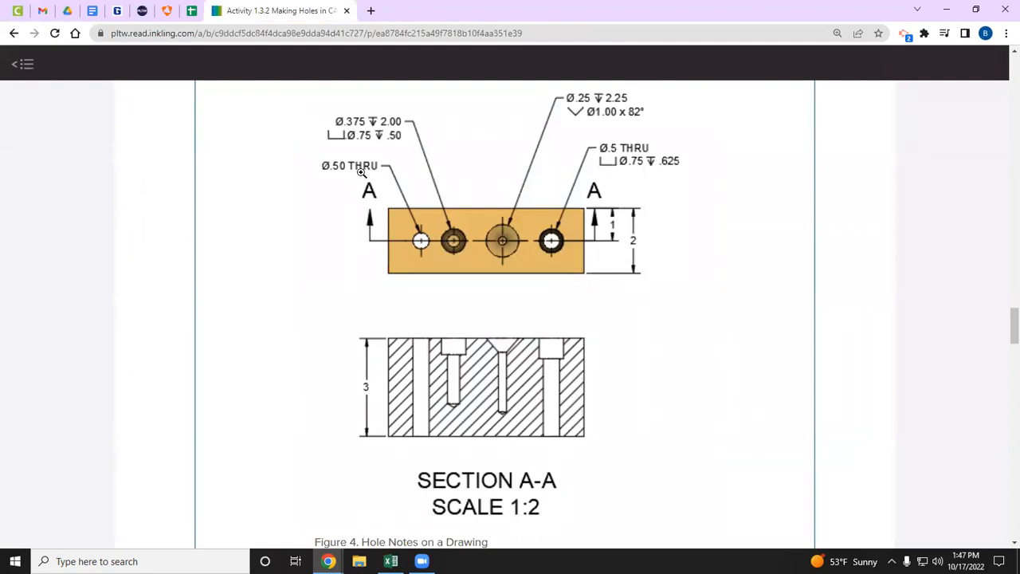
pyautogui.hotkey('alt', 'Tab')
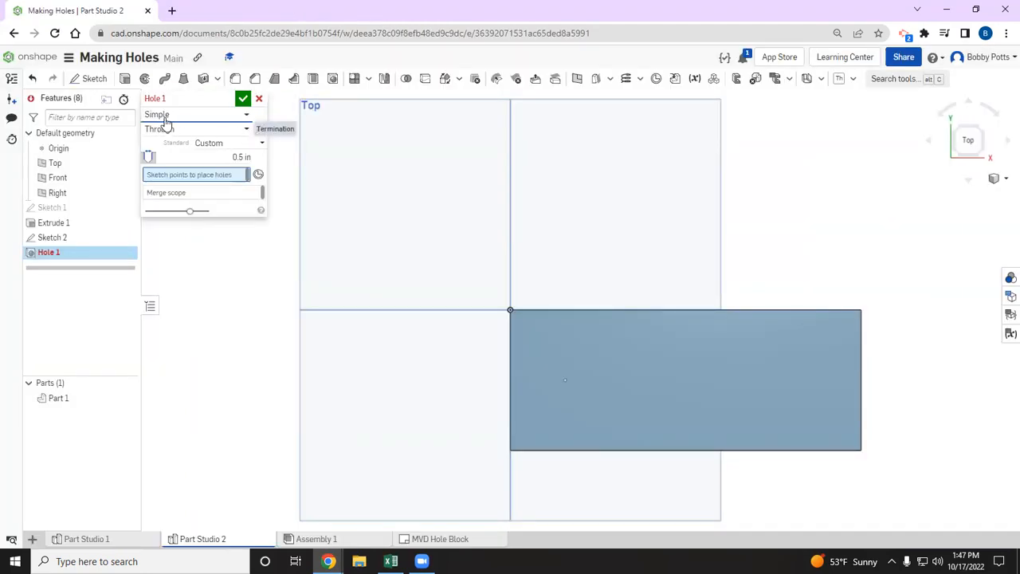
# Step: Verify the 0.5 in diameter against the drawing and create the through hole at the sketched point near the block's left end
pyautogui.click(232, 157)
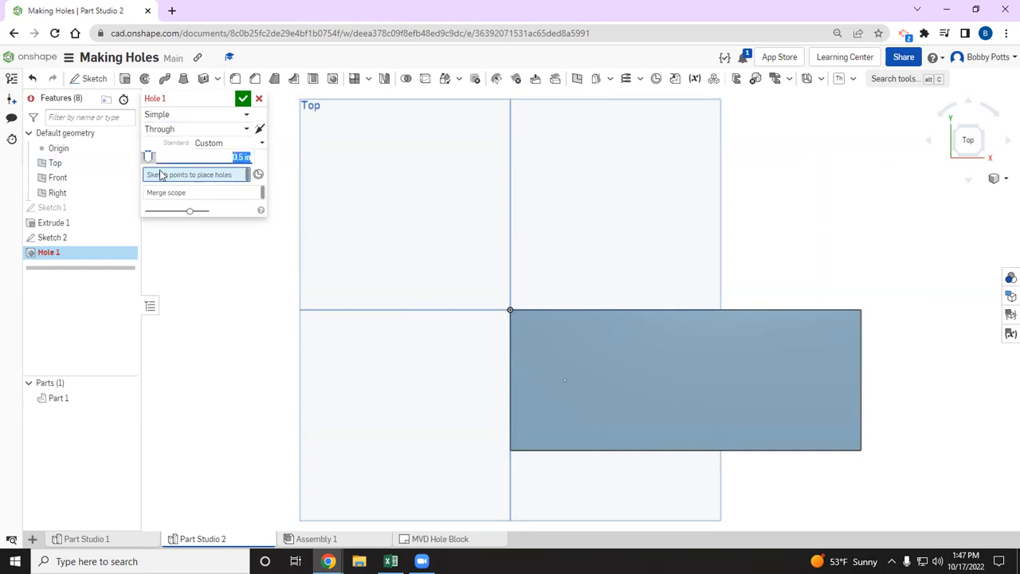
pyautogui.hotkey('alt', 'Tab')
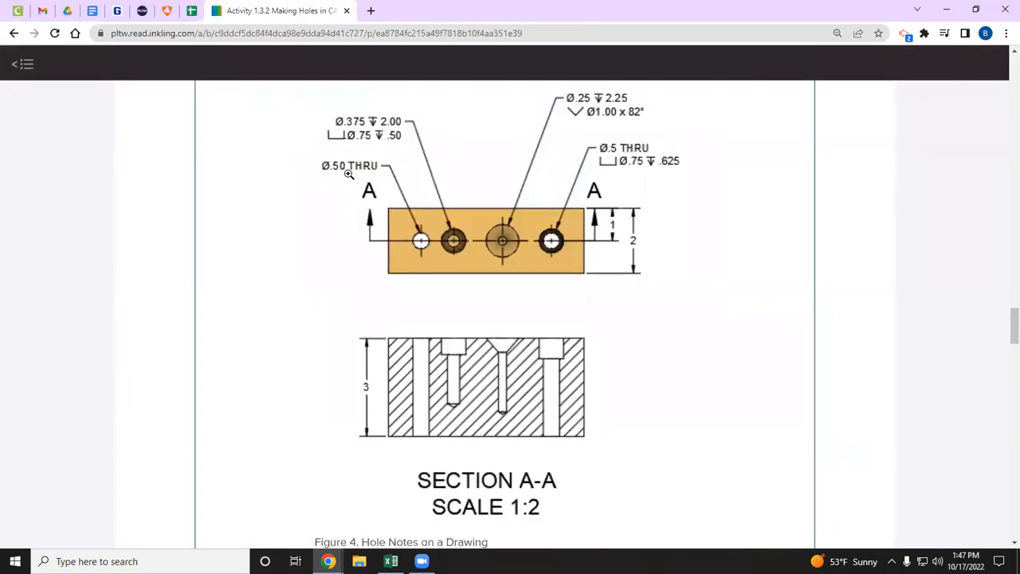
pyautogui.hotkey('alt', 'Tab')
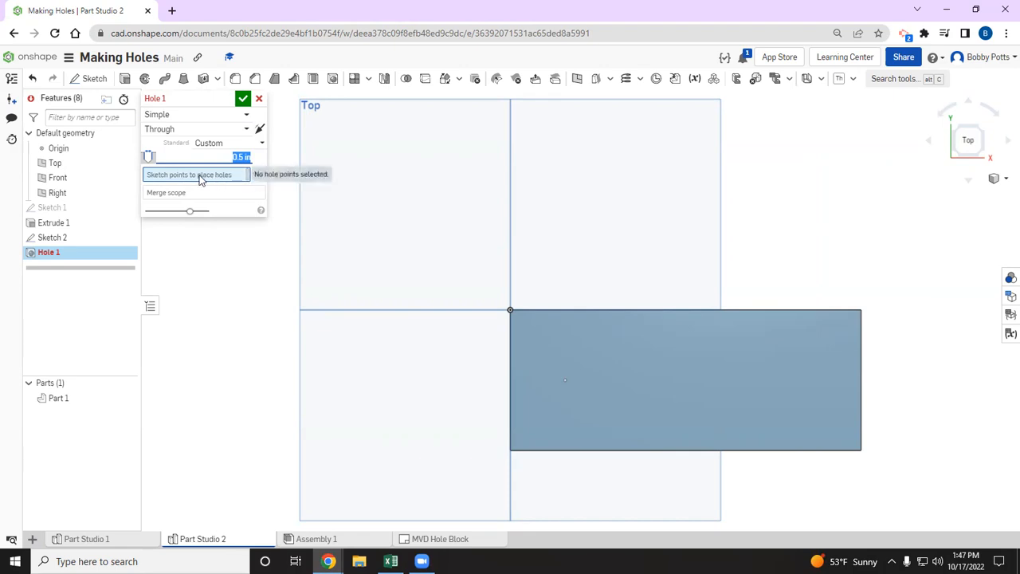
pyautogui.click(565, 381)
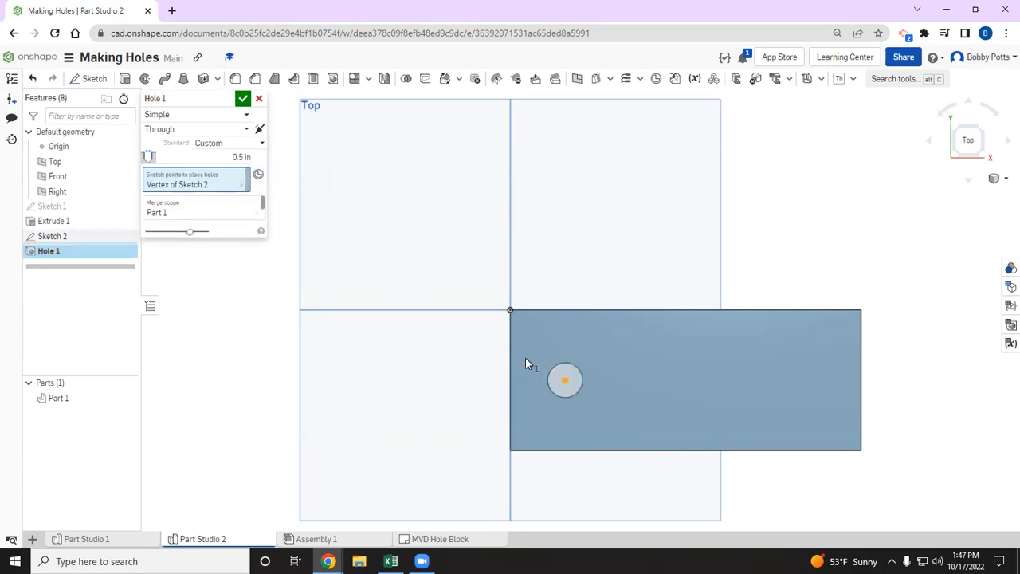
pyautogui.click(243, 98)
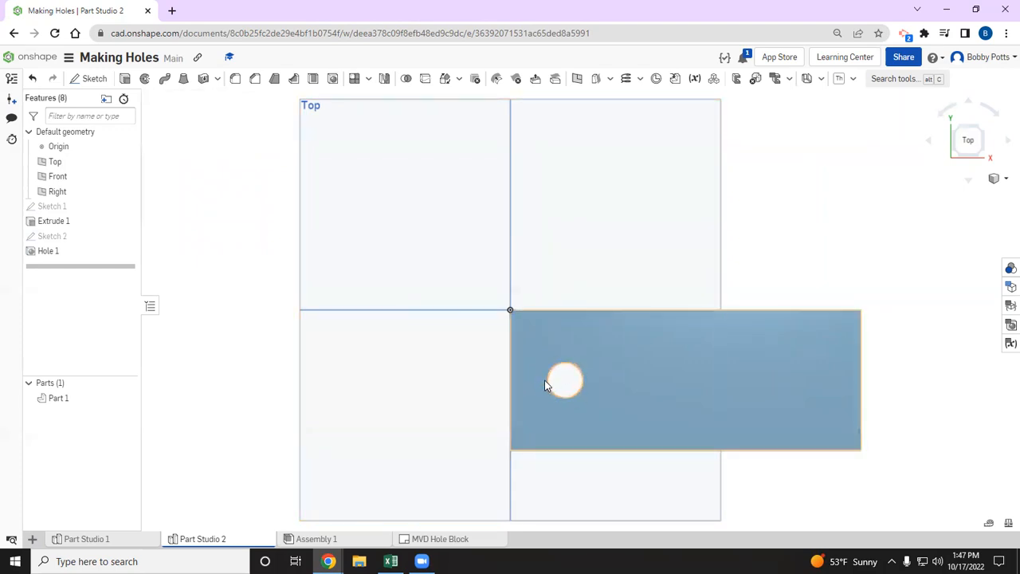
# Step: Check the drawing, start a sketch on the block's top face and place a point right of the first hole for the second one
pyautogui.hotkey('alt', 'Tab')
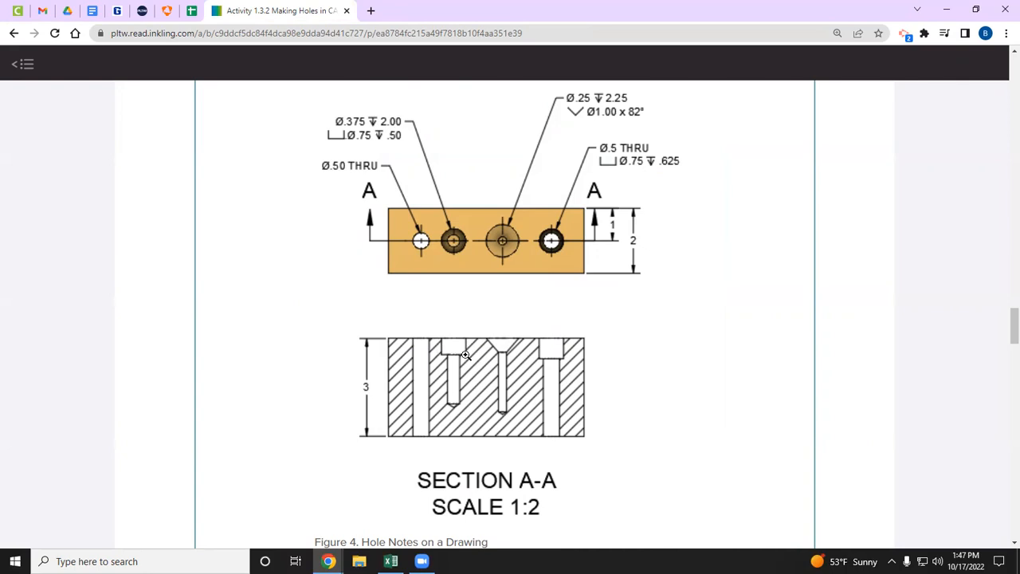
pyautogui.hotkey('alt', 'Tab')
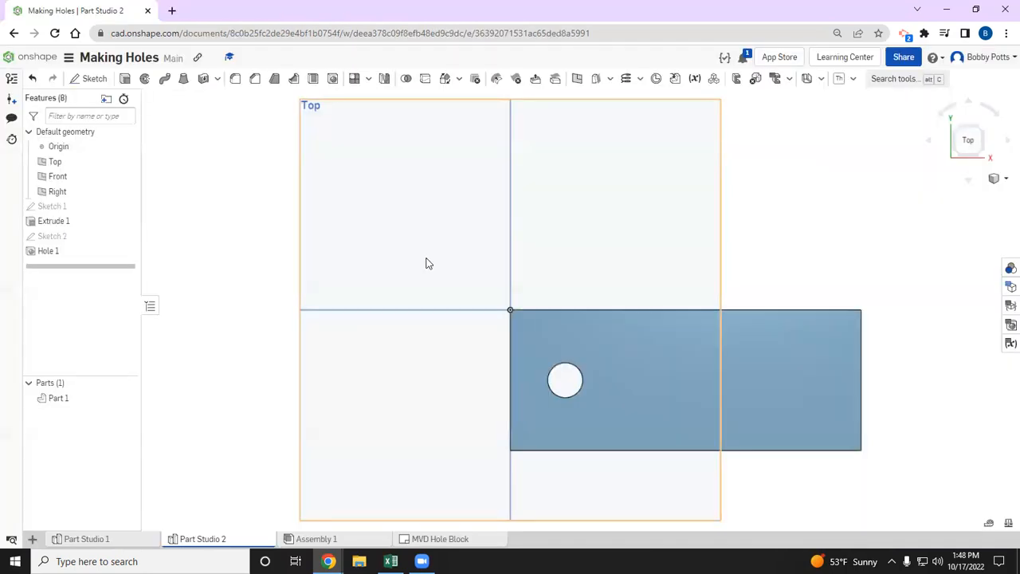
pyautogui.click(90, 78)
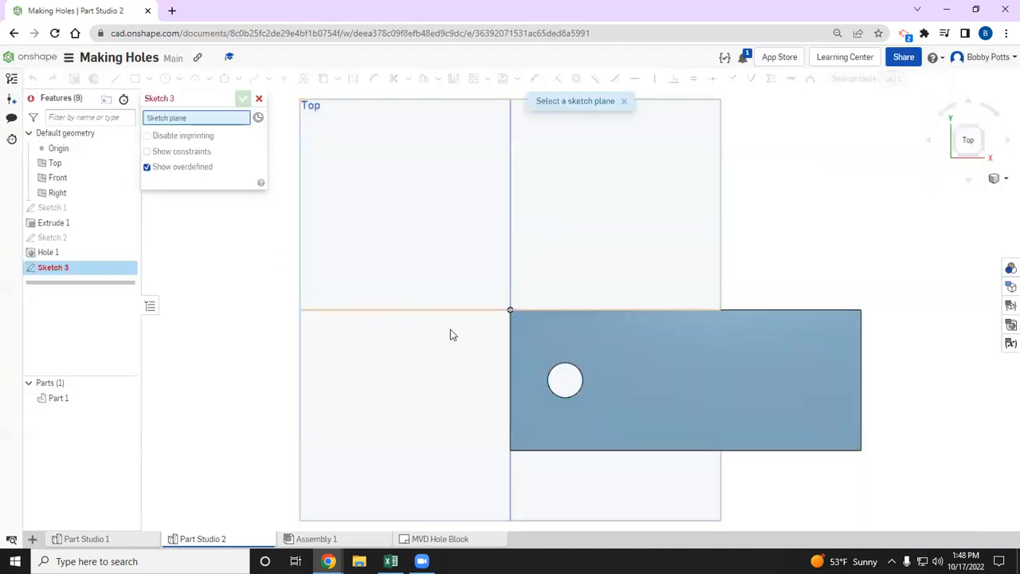
pyautogui.click(604, 360)
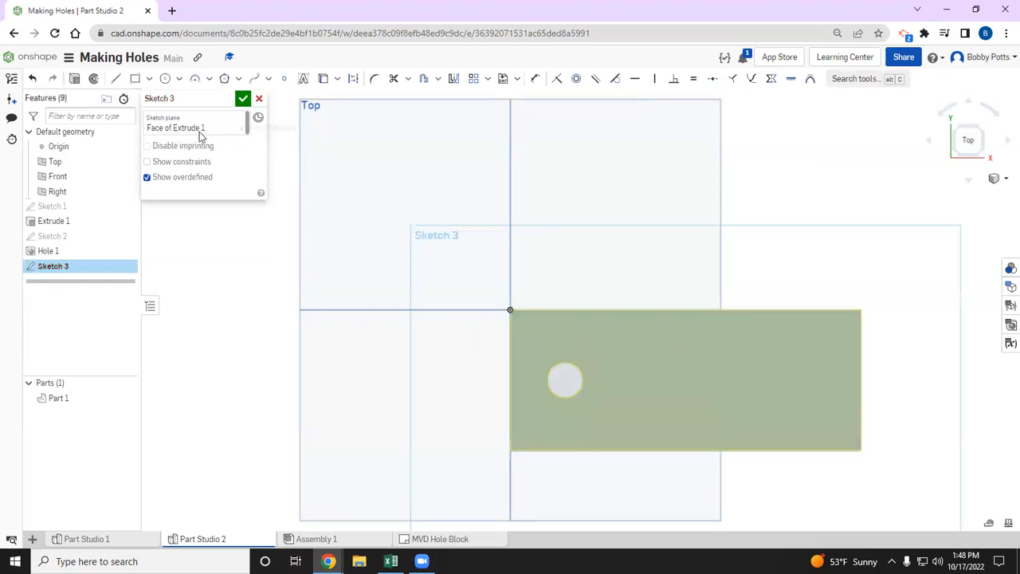
pyautogui.click(284, 78)
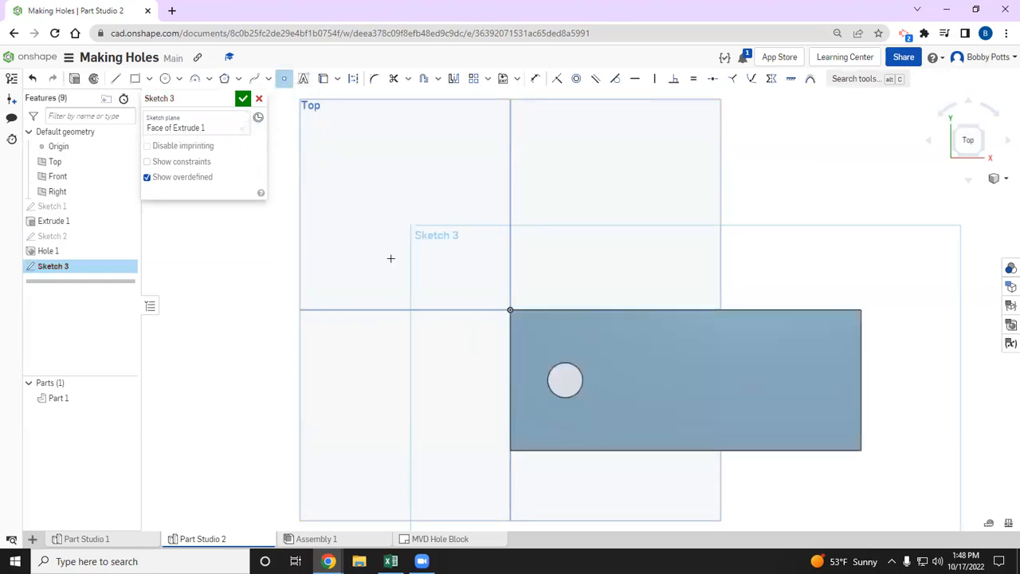
pyautogui.click(633, 379)
pyautogui.press('Escape')
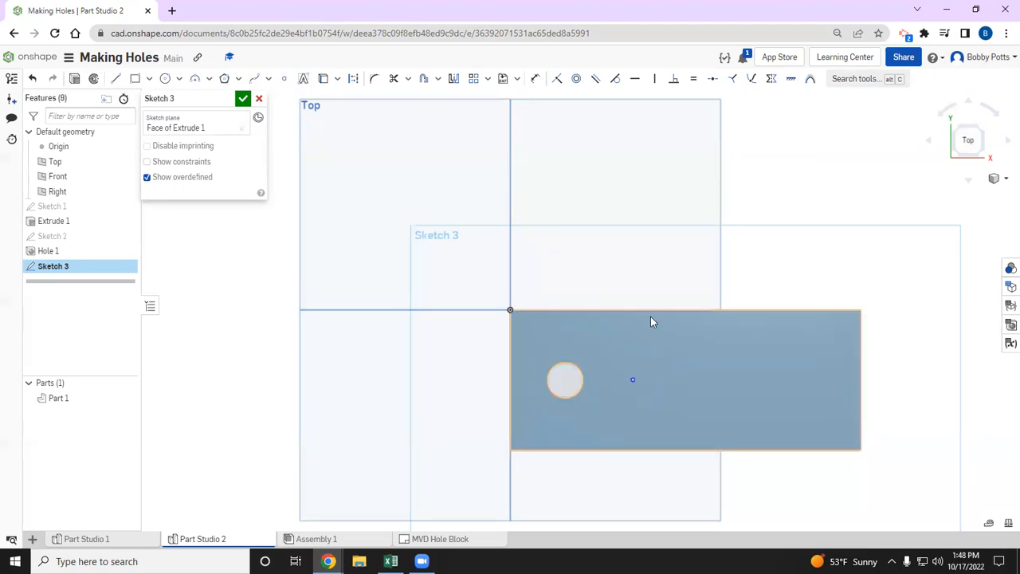
# Step: Dimension the second hole point 1 in from the block's back edge and finish the sketch
pyautogui.click(536, 78)
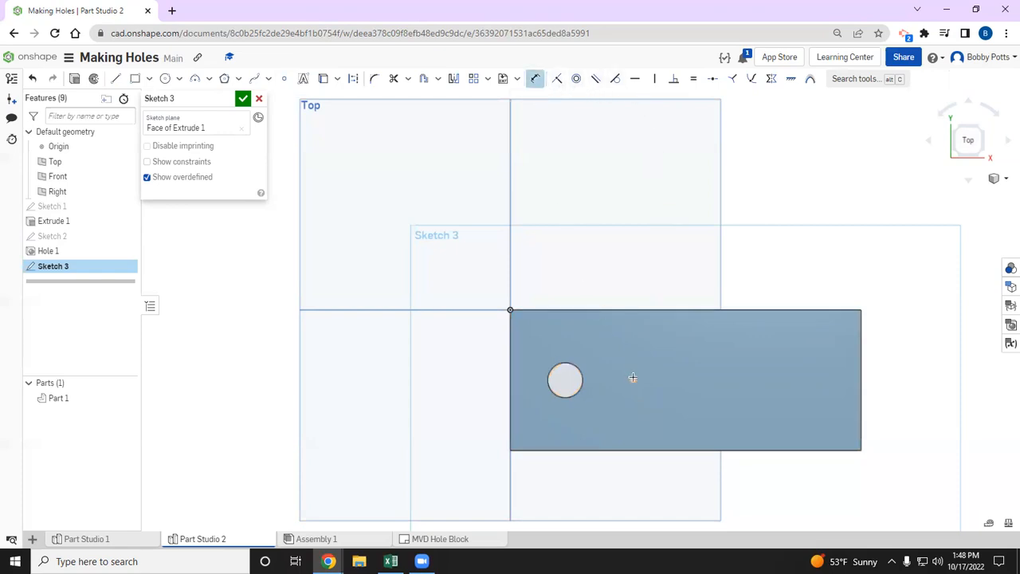
pyautogui.click(630, 310)
pyautogui.click(633, 380)
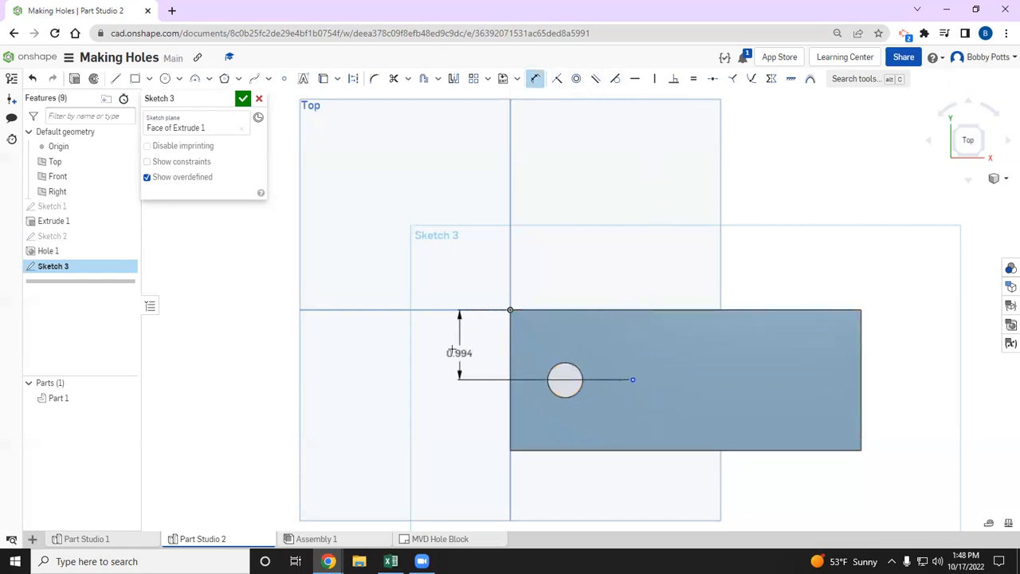
pyautogui.click(450, 344)
pyautogui.write('1')
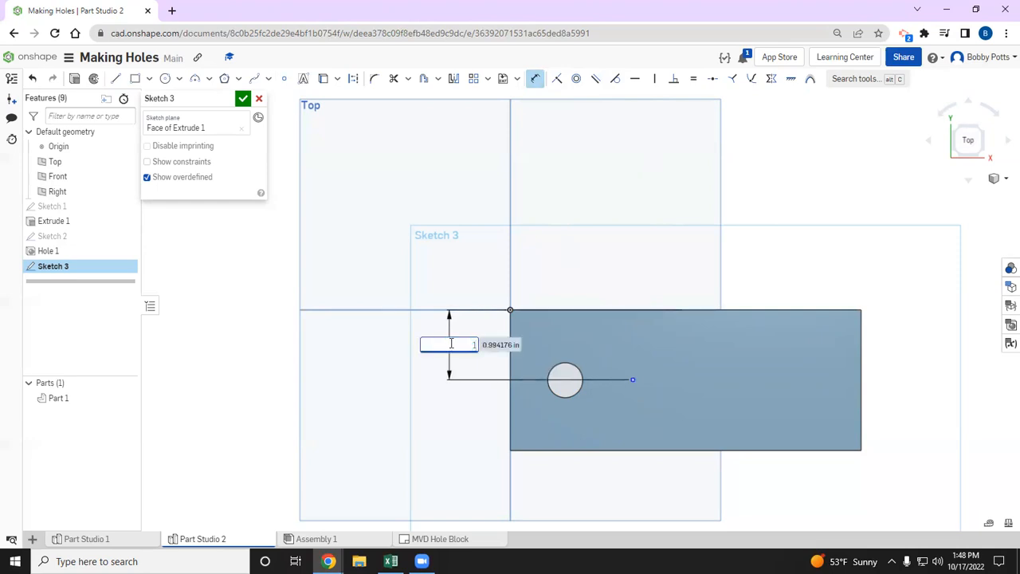
pyautogui.press('Return')
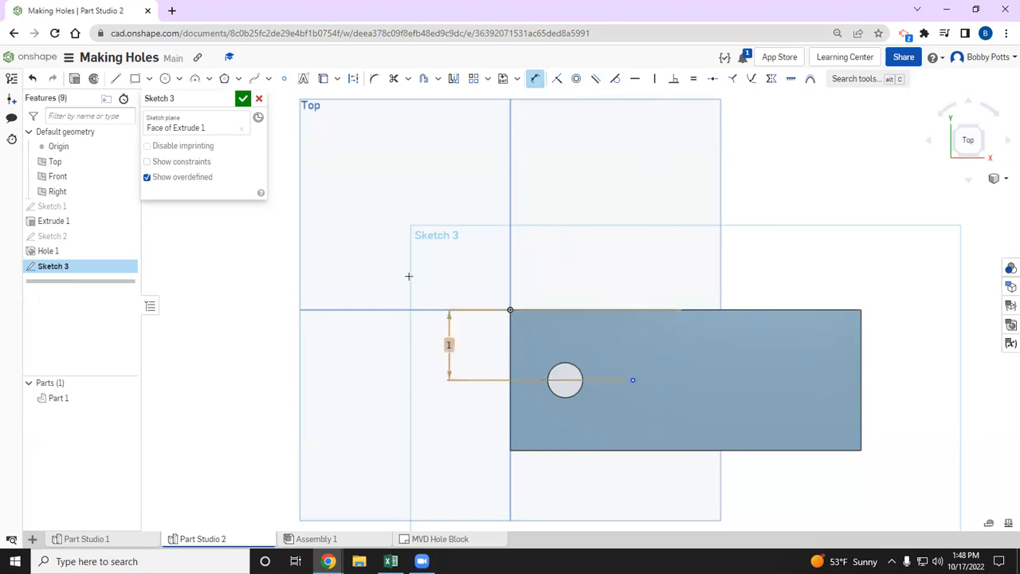
pyautogui.click(243, 98)
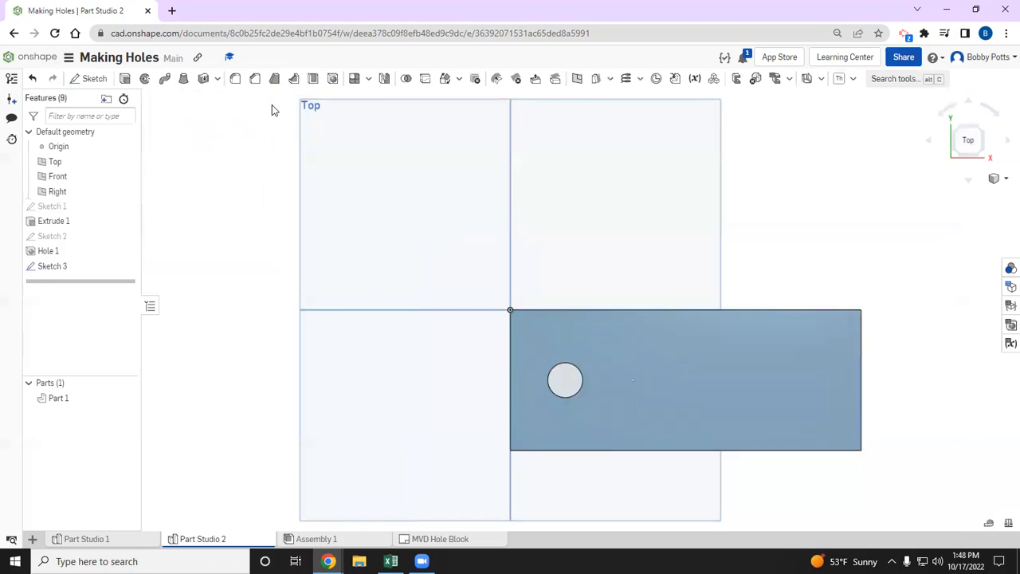
# Step: Start a second Hole feature as a counterbore with blind termination, following the second hole note on the activity drawing
pyautogui.click(332, 78)
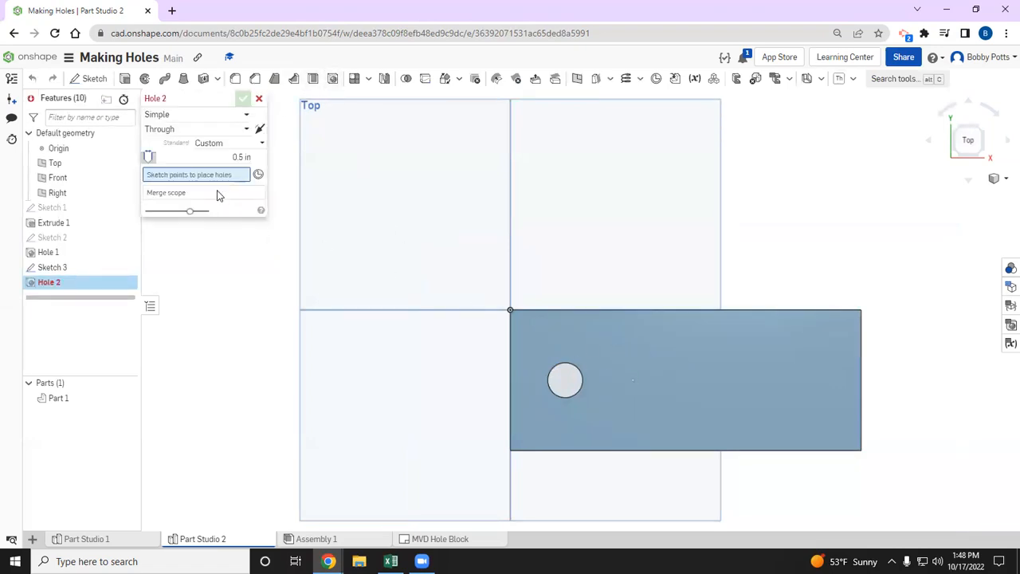
pyautogui.hotkey('alt', 'Tab')
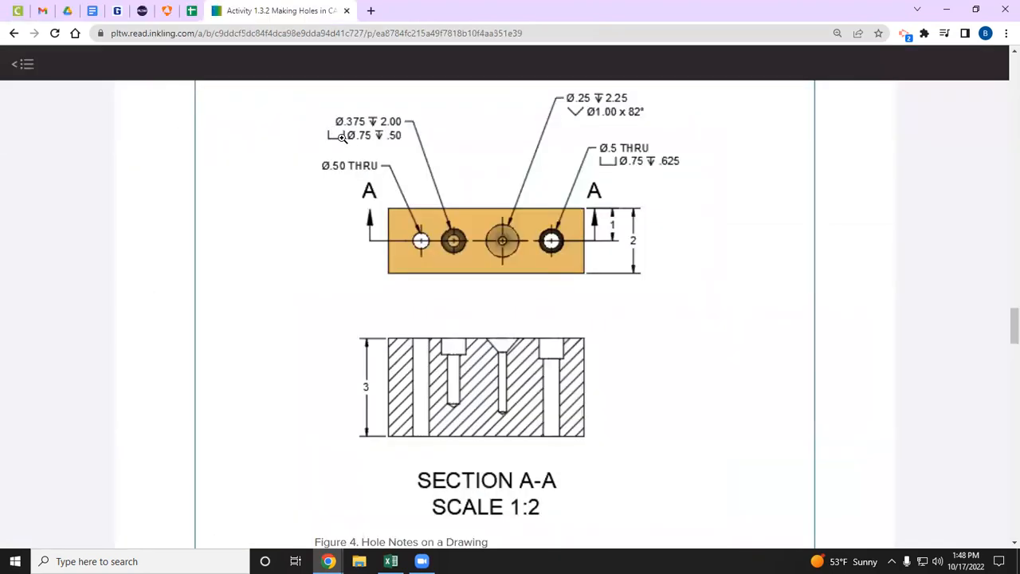
pyautogui.hotkey('alt', 'Tab')
pyautogui.click(217, 129)
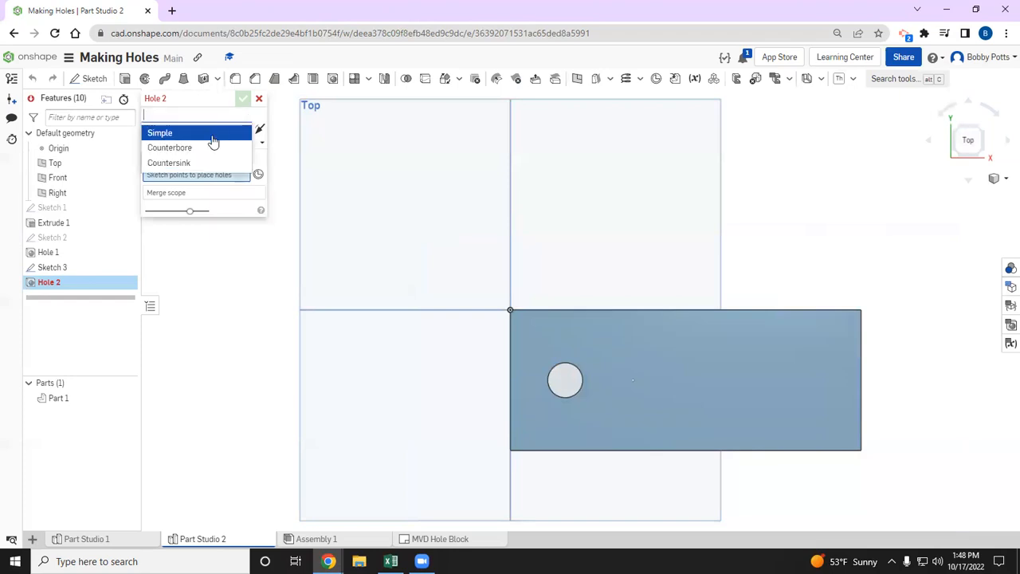
pyautogui.click(206, 148)
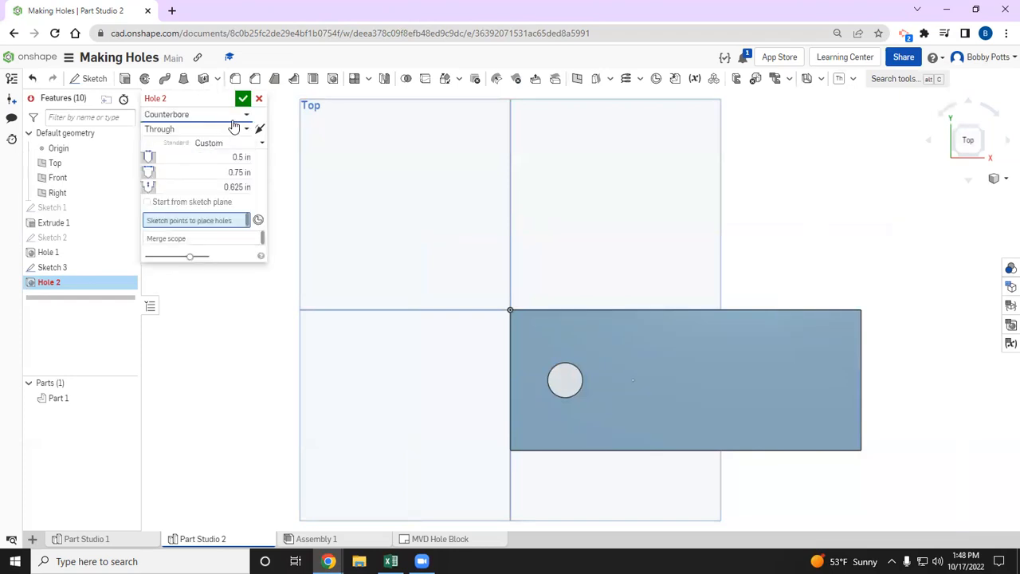
pyautogui.hotkey('alt', 'Tab')
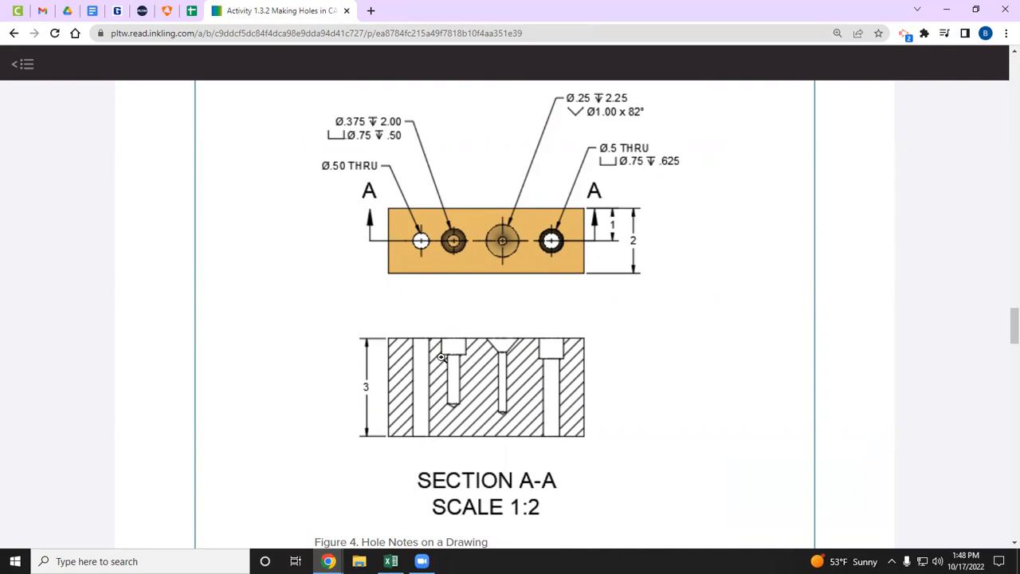
pyautogui.hotkey('alt', 'Tab')
pyautogui.click(170, 129)
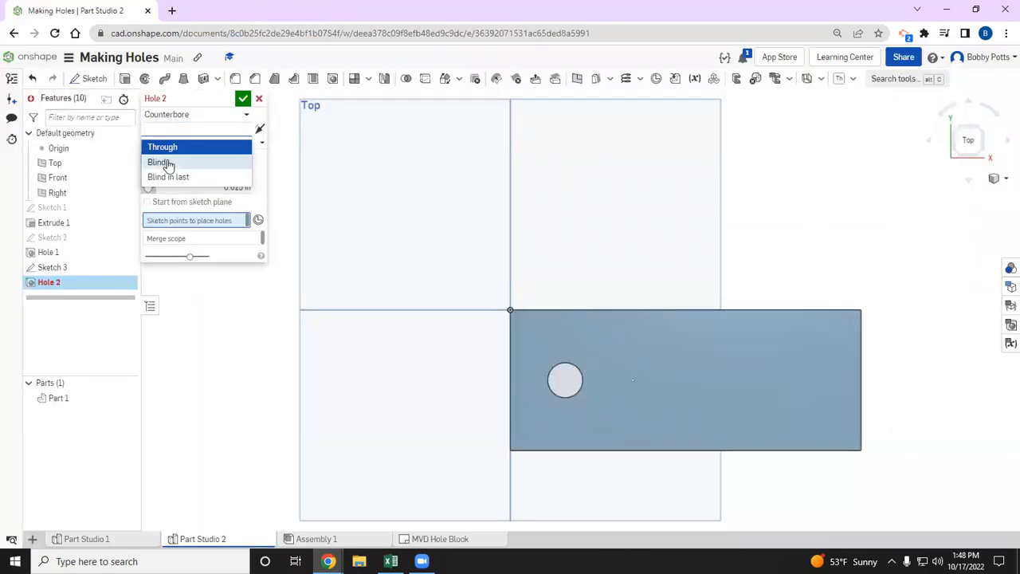
pyautogui.click(167, 160)
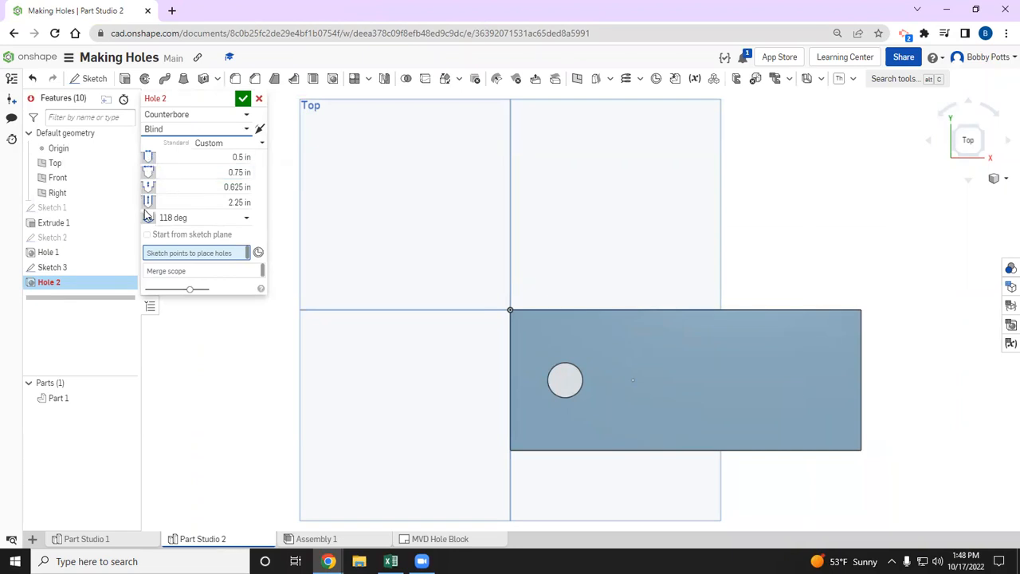
# Step: Check the drawing's second hole note and set the counterbore hole's drill diameter to 0.375 in
pyautogui.hotkey('alt', 'Tab')
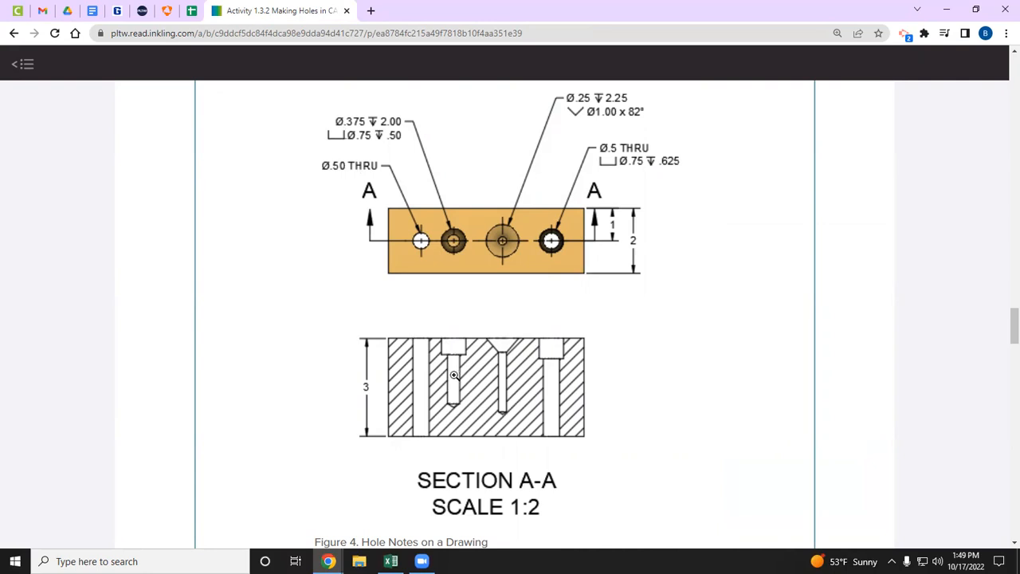
pyautogui.hotkey('alt', 'Tab')
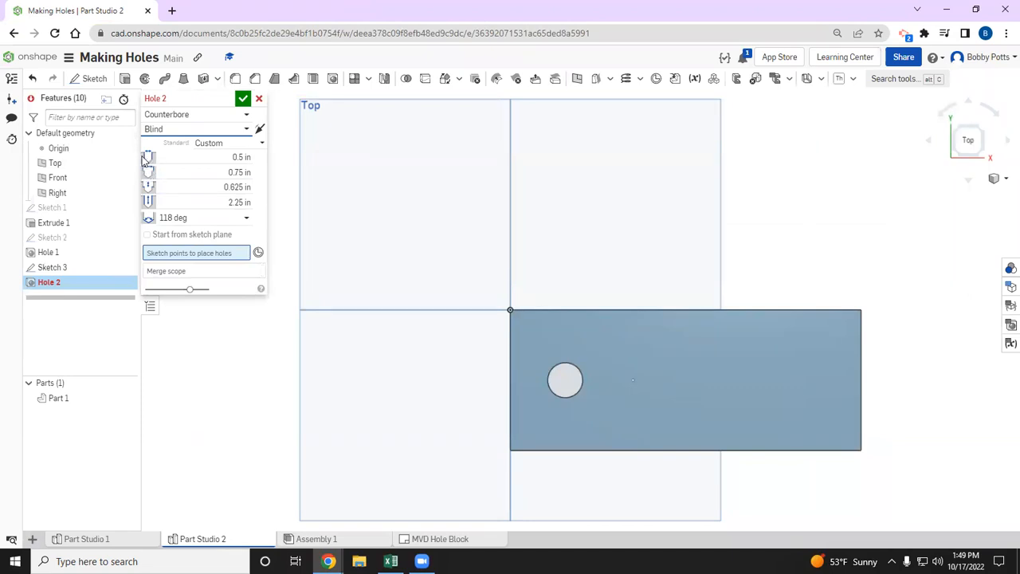
pyautogui.click(242, 157)
pyautogui.write('0')
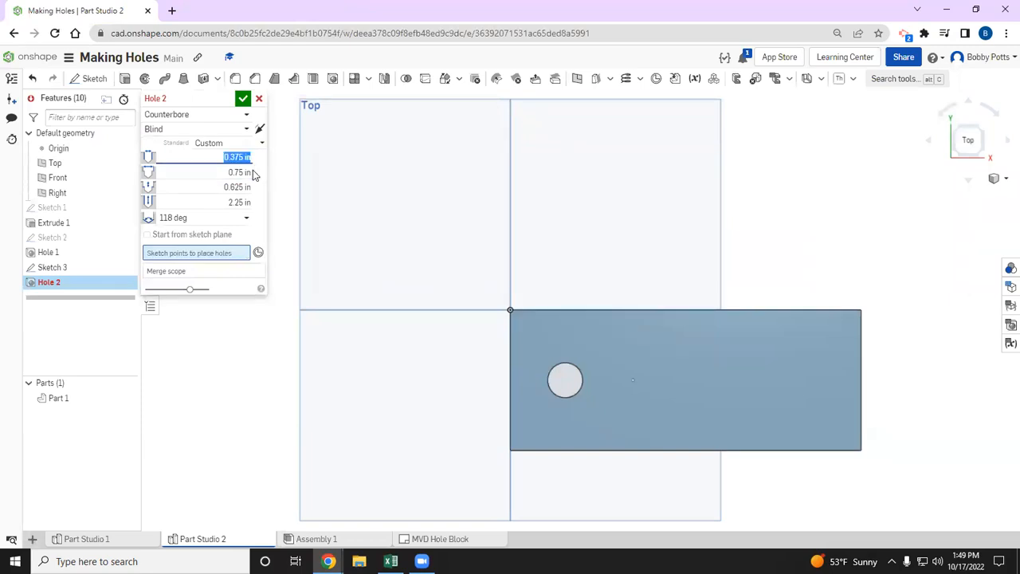
# Step: Check the drawing's second hole note and set the counterbore hole's total depth to 2 in
pyautogui.hotkey('alt', 'Tab')
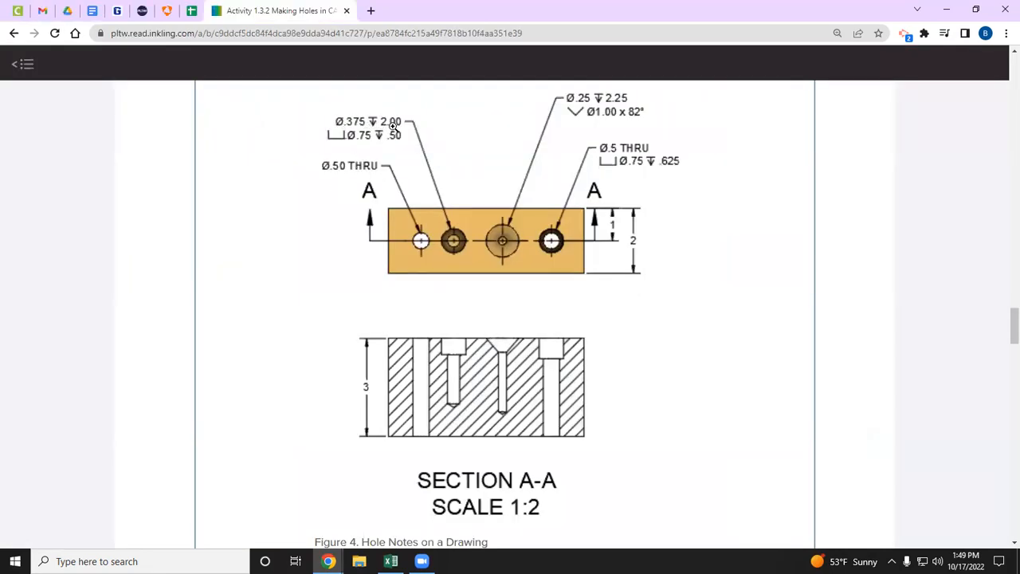
pyautogui.hotkey('alt', 'Tab')
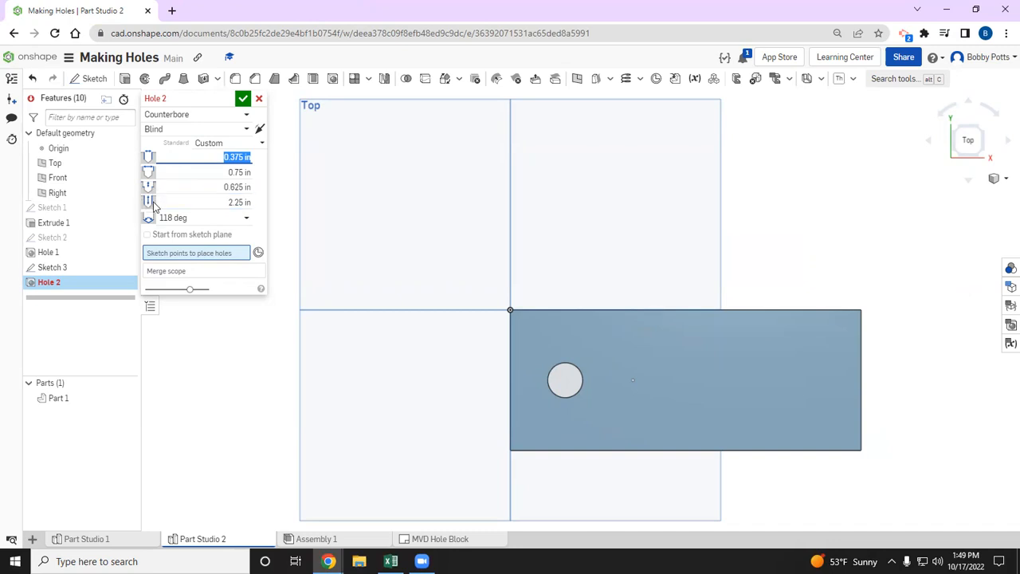
pyautogui.click(231, 204)
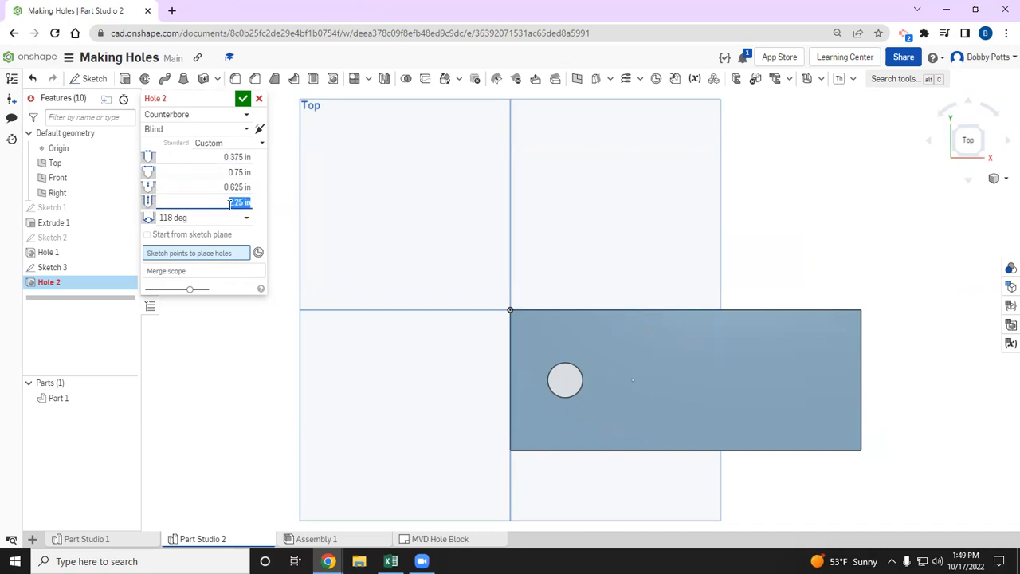
pyautogui.hotkey('alt', 'Tab')
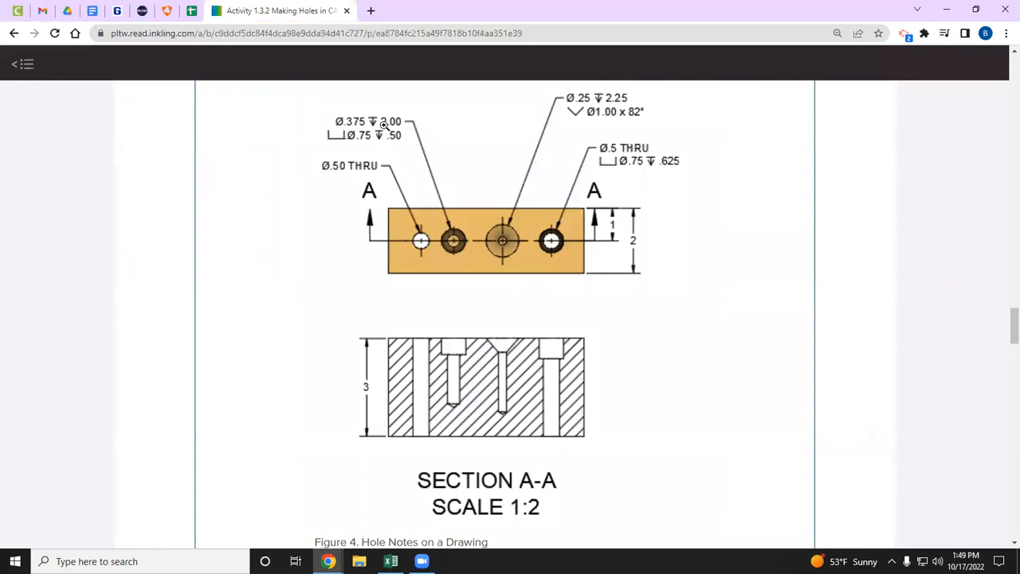
pyautogui.hotkey('alt', 'Tab')
pyautogui.write('2')
pyautogui.press('Return')
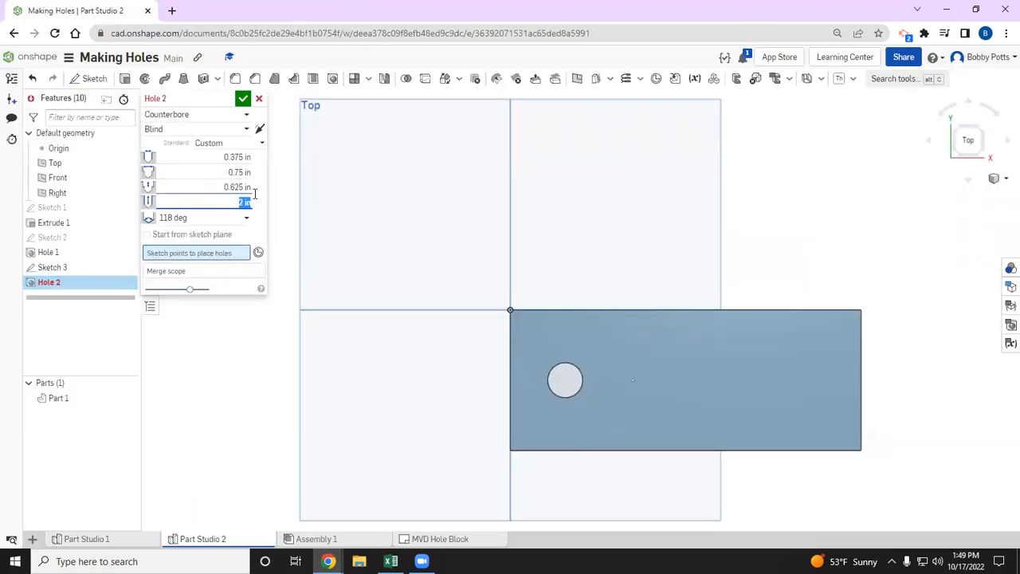
# Step: Following the drawing's counterbore note, set the counterbore depth to 0.5 in and create the hole at the second sketch point
pyautogui.hotkey('alt', 'Tab')
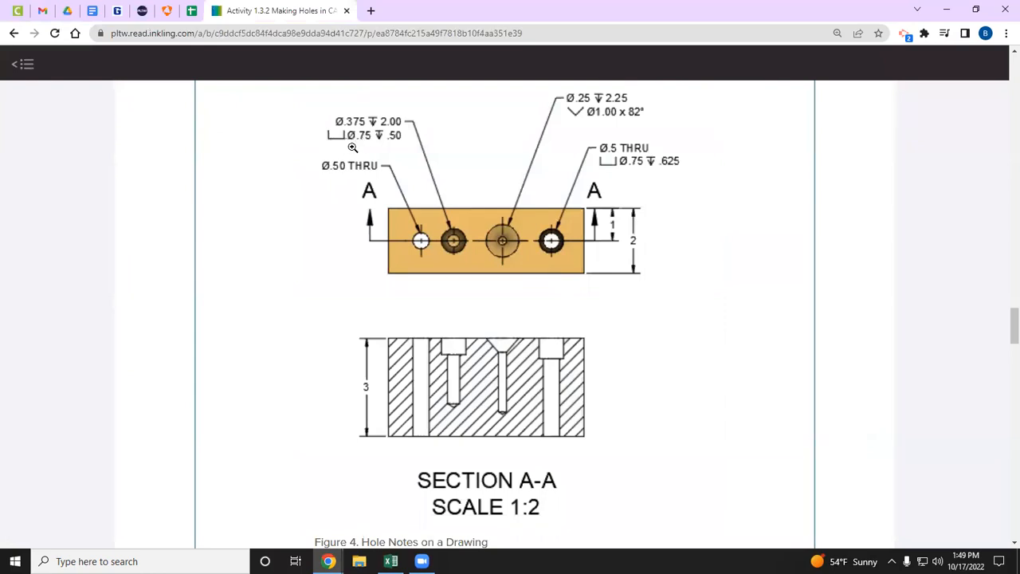
pyautogui.hotkey('alt', 'Tab')
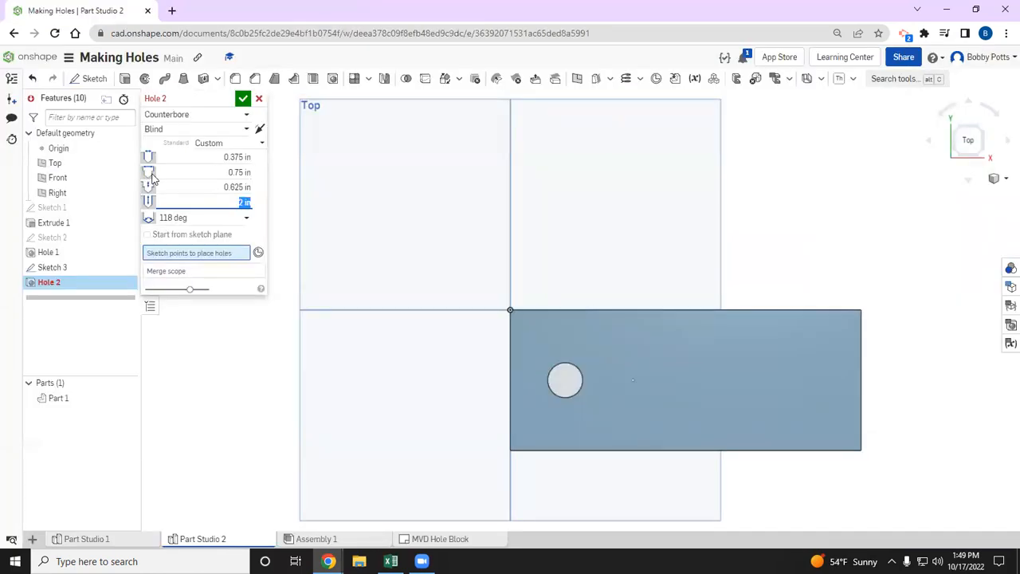
pyautogui.click(226, 173)
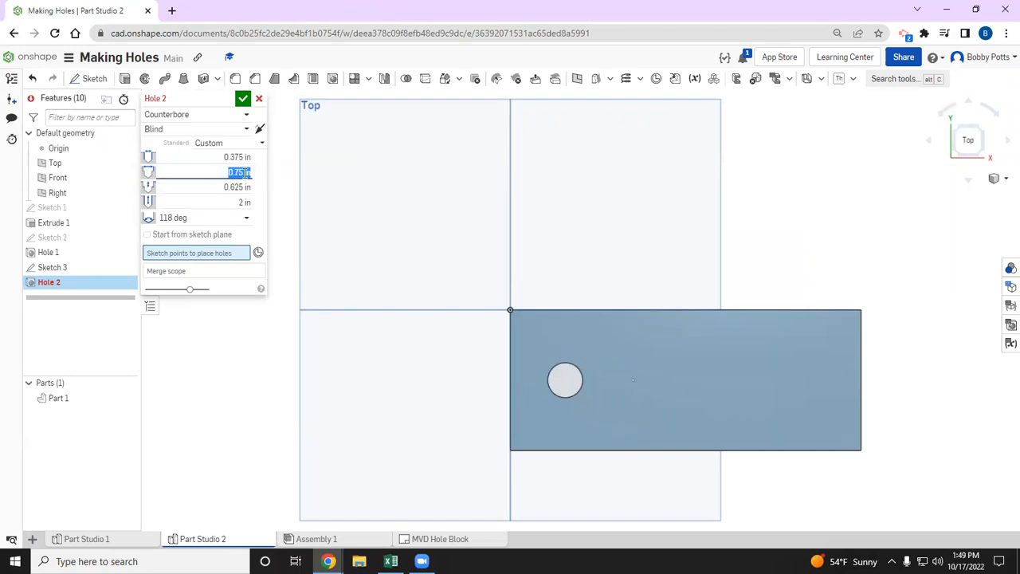
pyautogui.hotkey('alt', 'Tab')
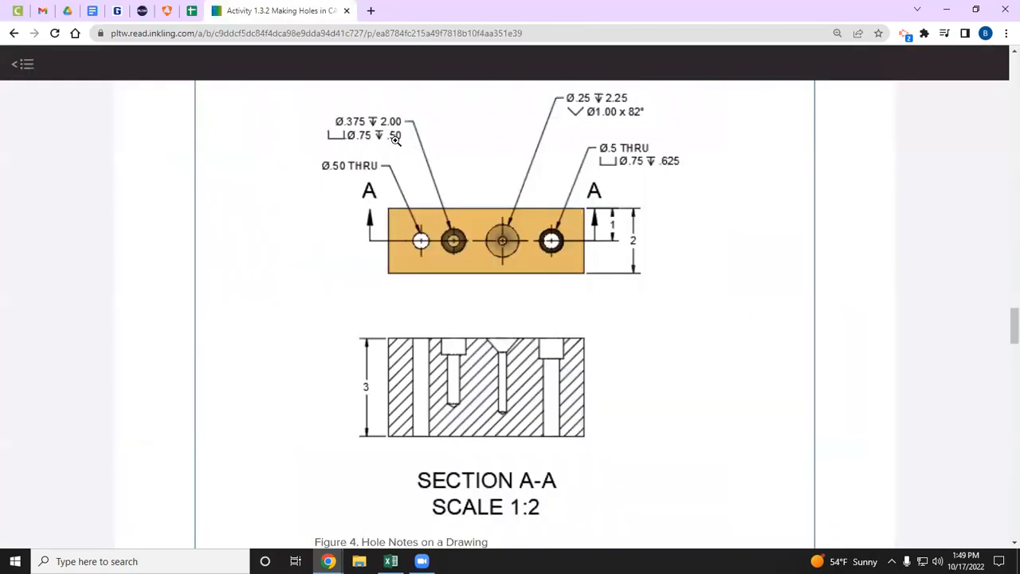
pyautogui.hotkey('alt', 'Tab')
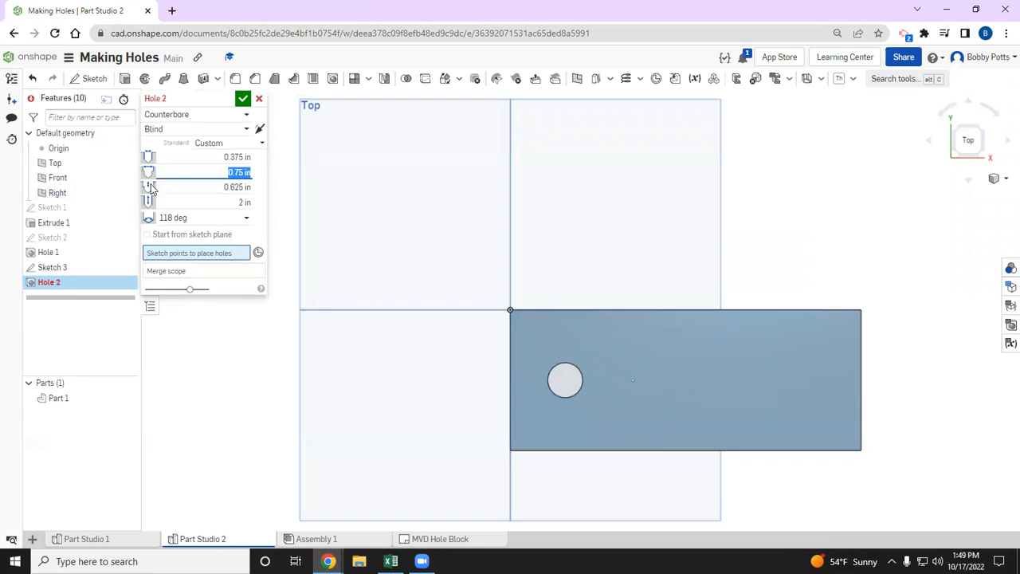
pyautogui.click(235, 189)
pyautogui.write('0.5')
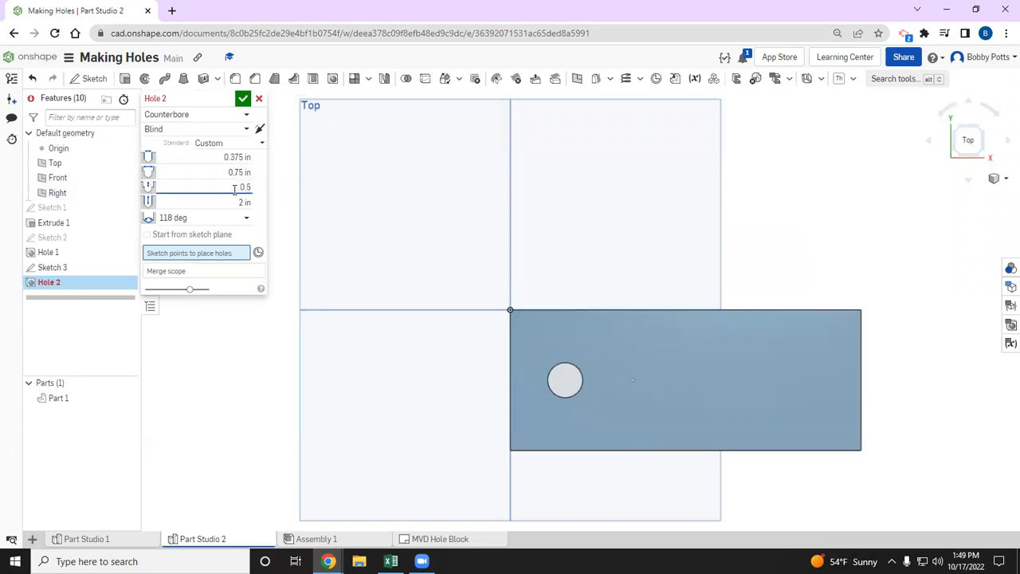
pyautogui.press('Return')
pyautogui.click(631, 381)
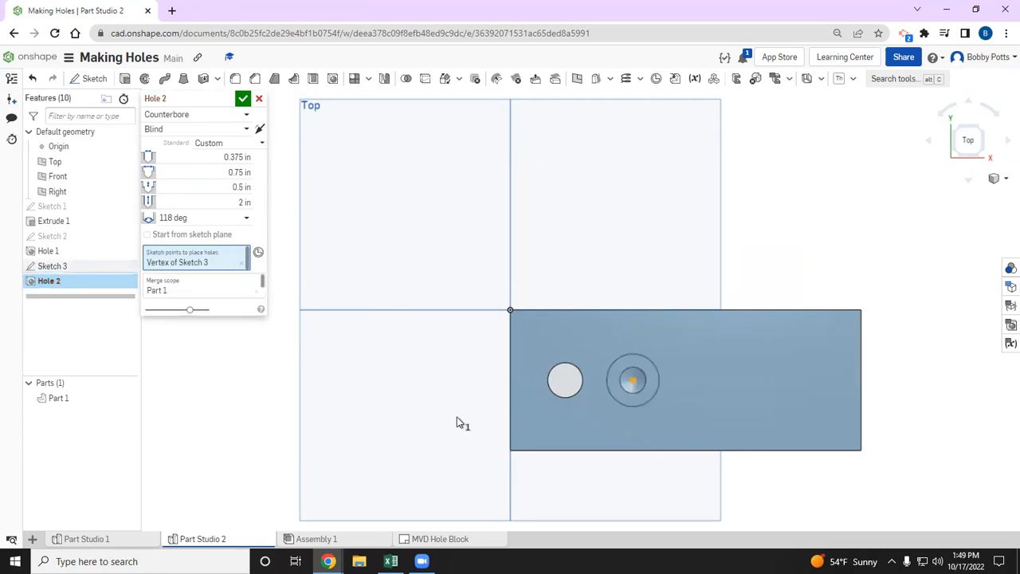
pyautogui.click(243, 98)
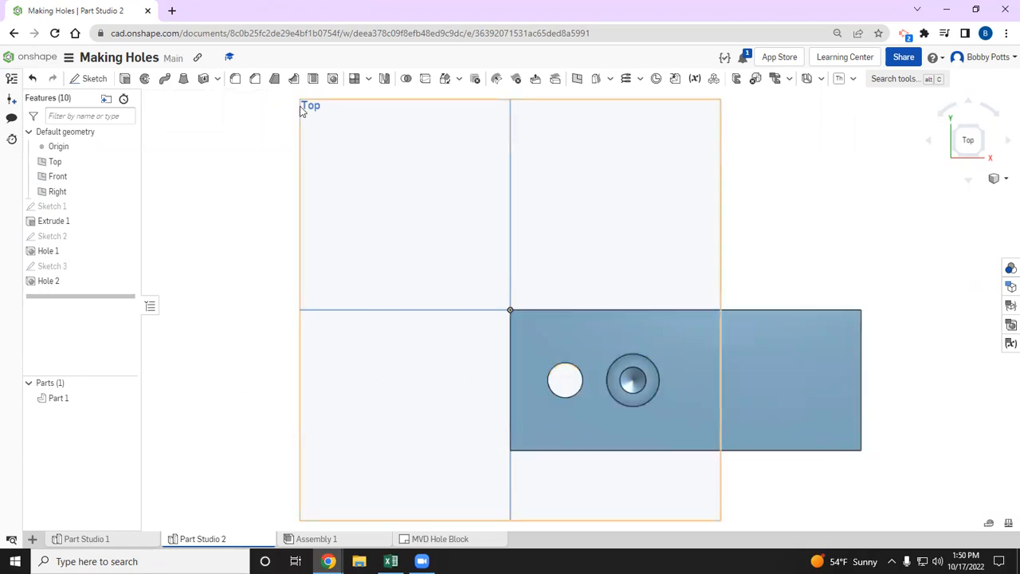
# Step: Start a sketch on the block's top face and place a point right of the counterbore hole for the third hole
pyautogui.click(94, 79)
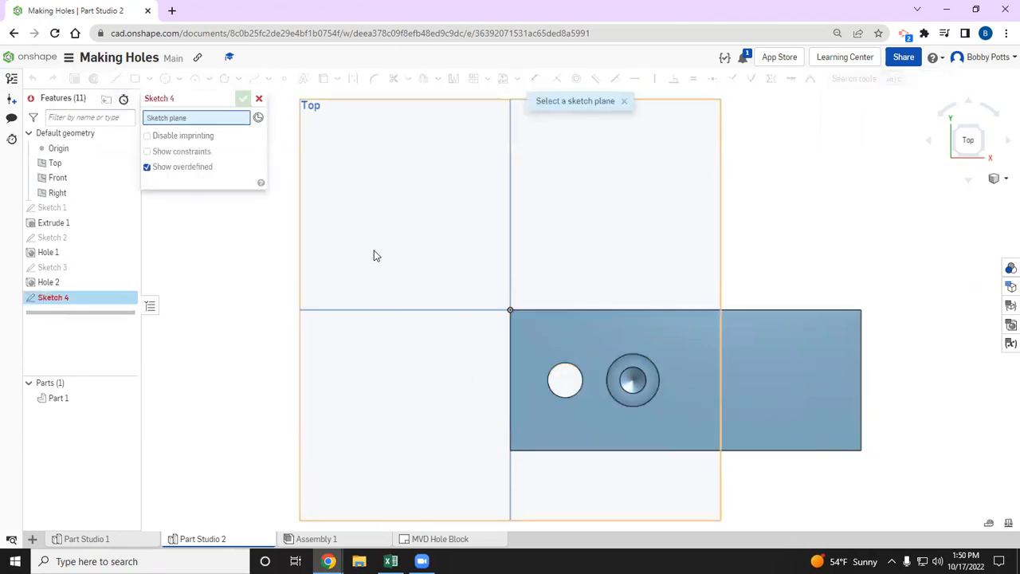
pyautogui.click(580, 330)
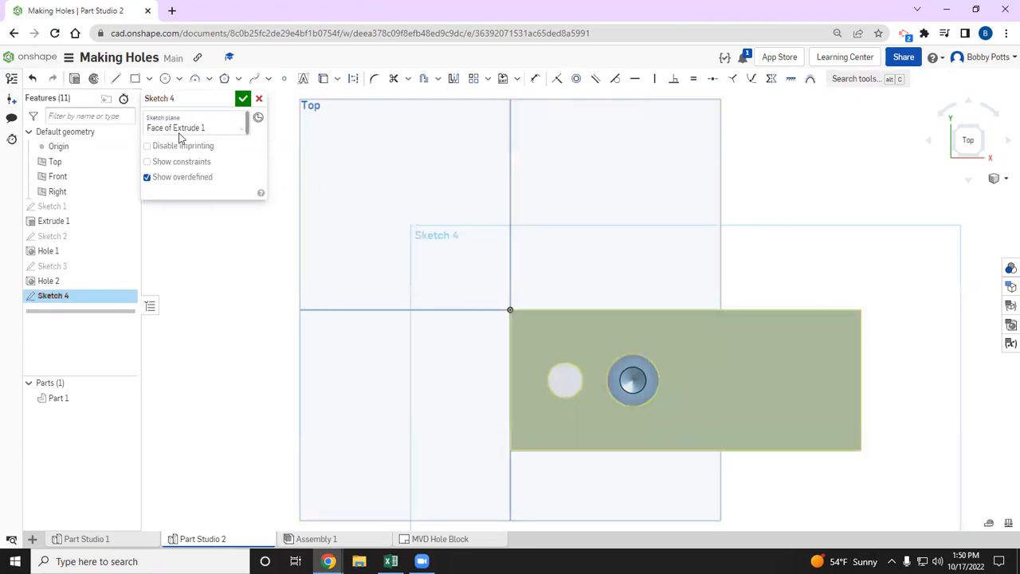
pyautogui.click(283, 78)
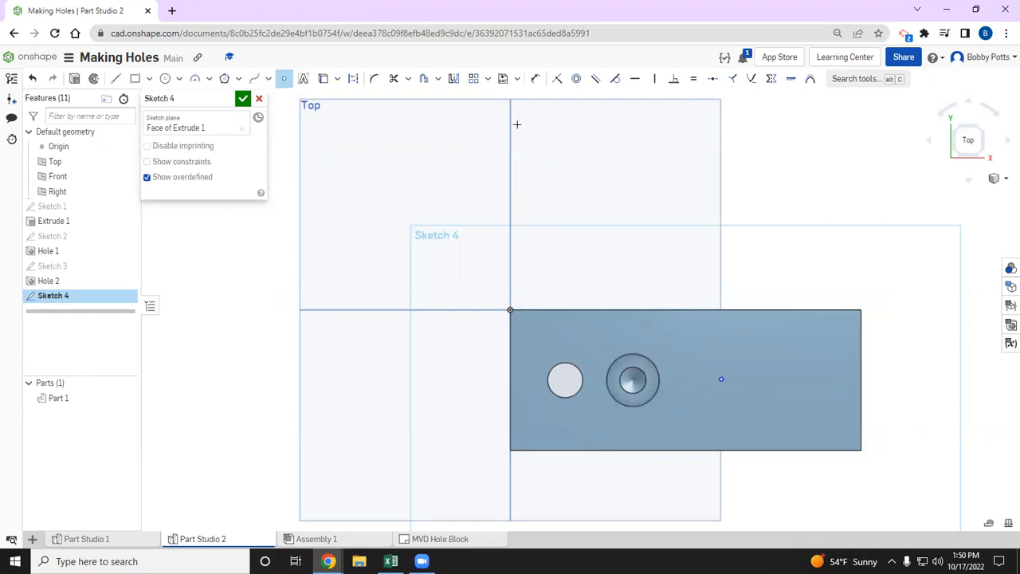
# Step: Dimension the third hole point 1 in from the block's back edge and finish the sketch
pyautogui.click(535, 78)
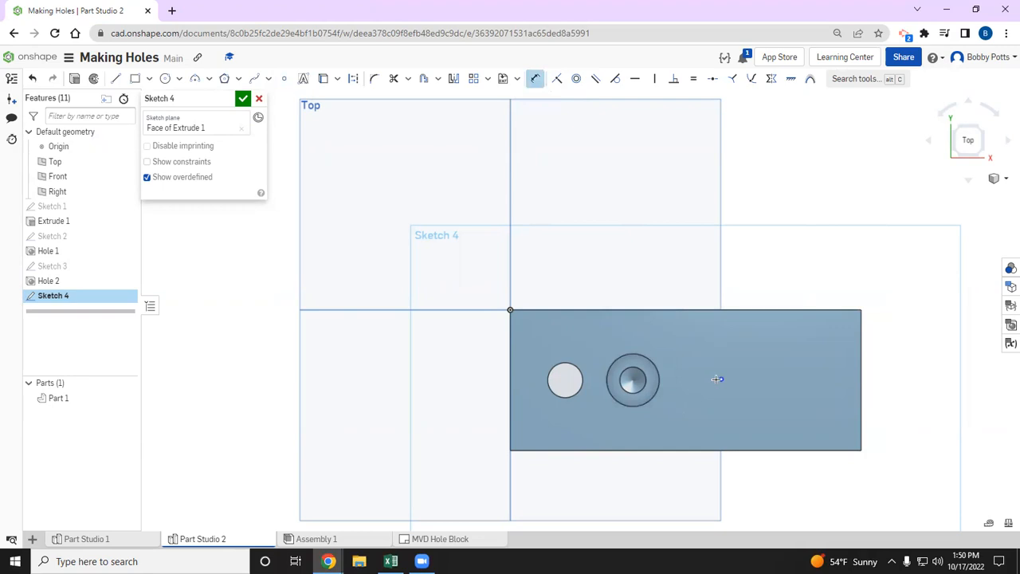
pyautogui.click(711, 310)
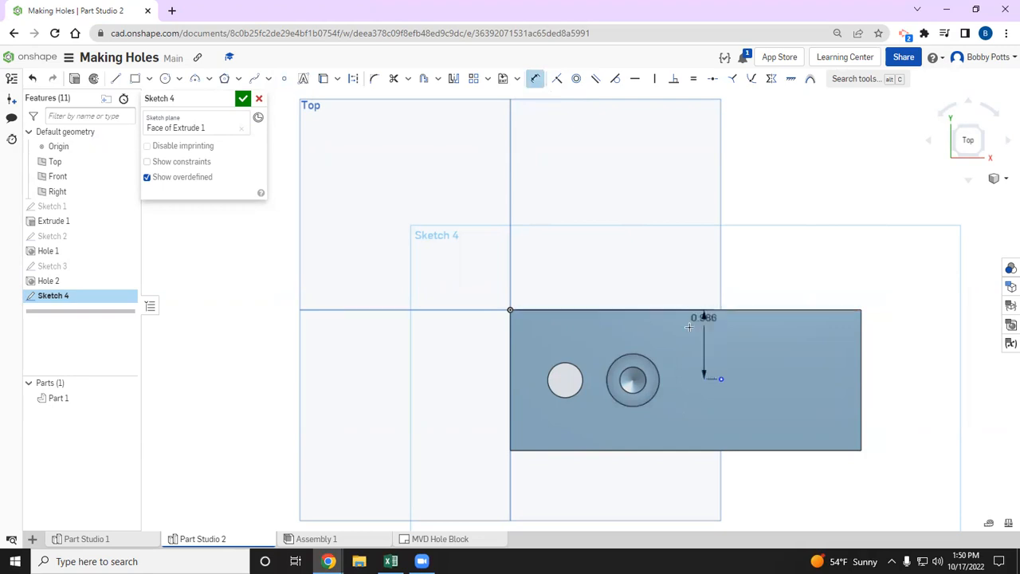
pyautogui.click(425, 345)
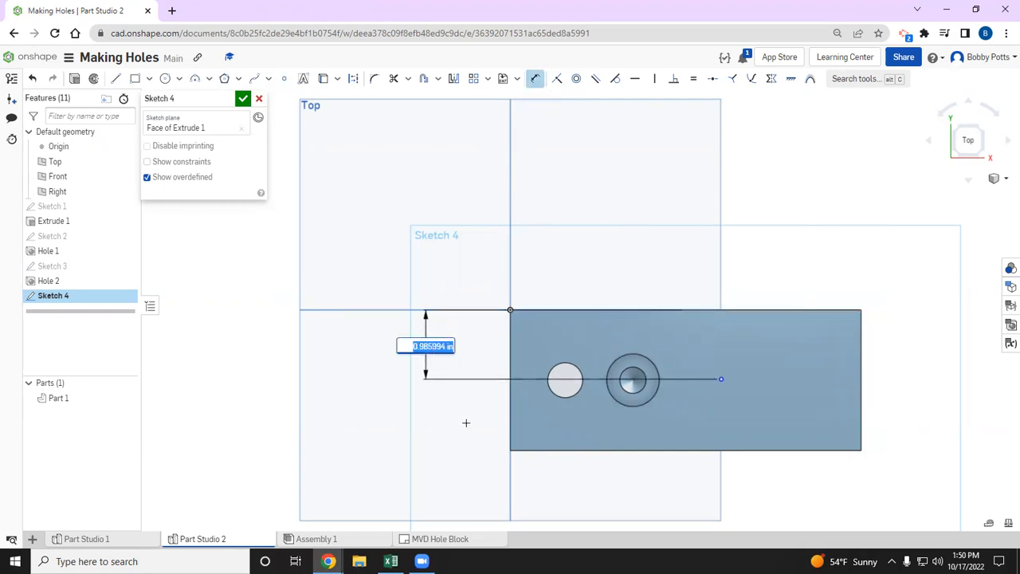
pyautogui.write('1')
pyautogui.press('Return')
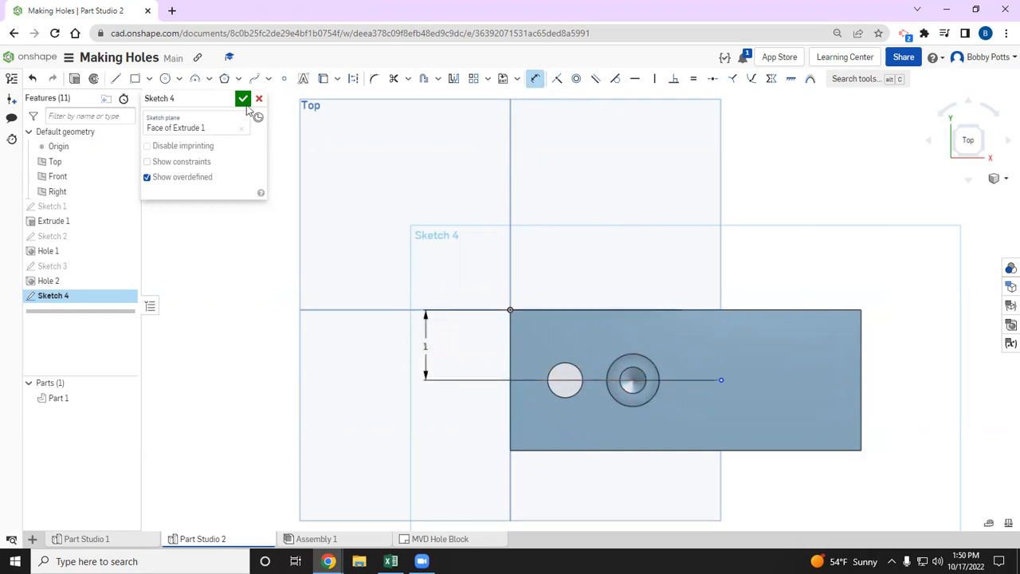
pyautogui.click(243, 98)
# Step: Start a third Hole feature at the new sketch point and make it a countersink, as the activity drawing shows
pyautogui.click(333, 79)
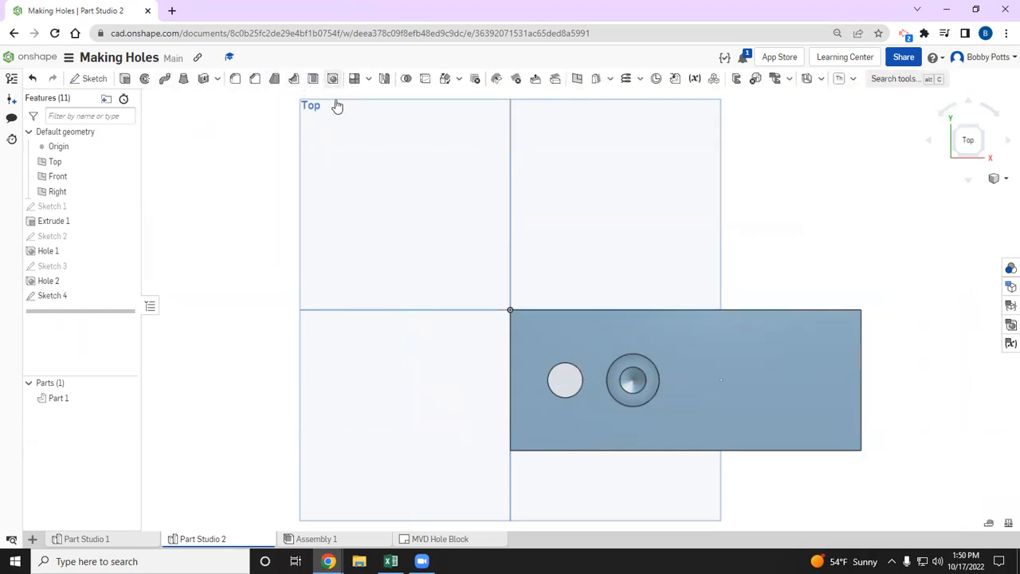
pyautogui.click(719, 382)
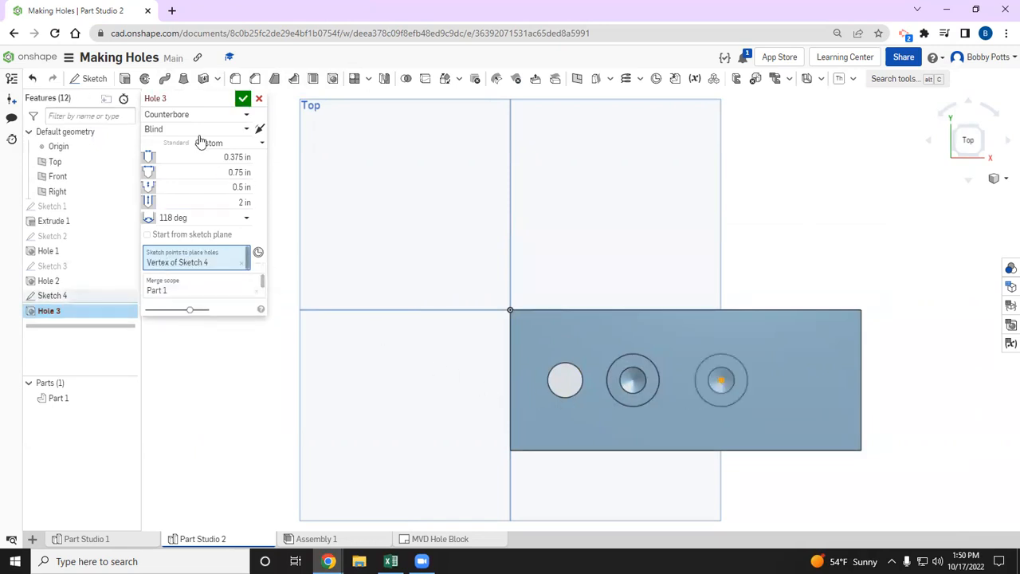
pyautogui.hotkey('alt', 'Tab')
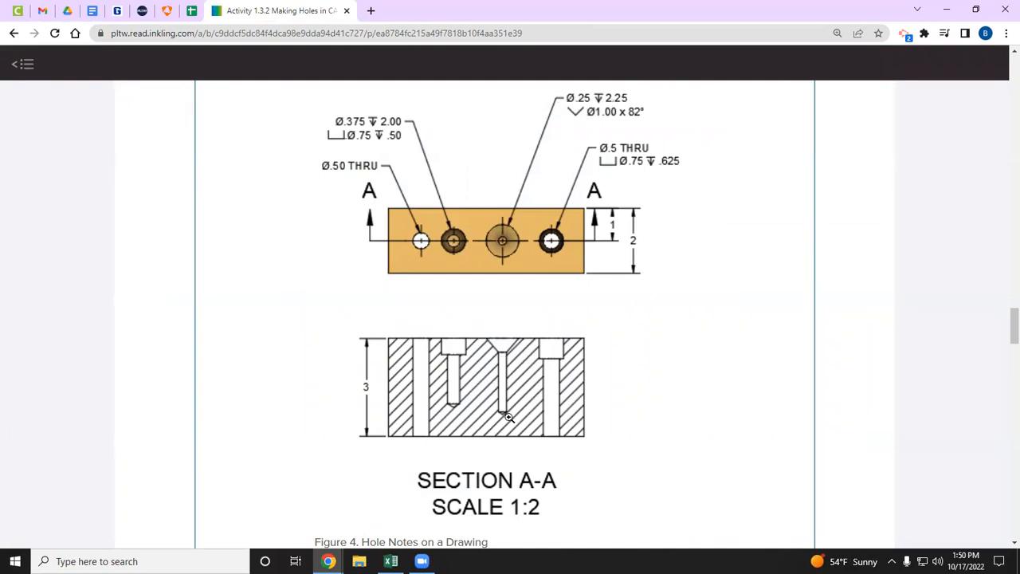
pyautogui.hotkey('alt', 'Tab')
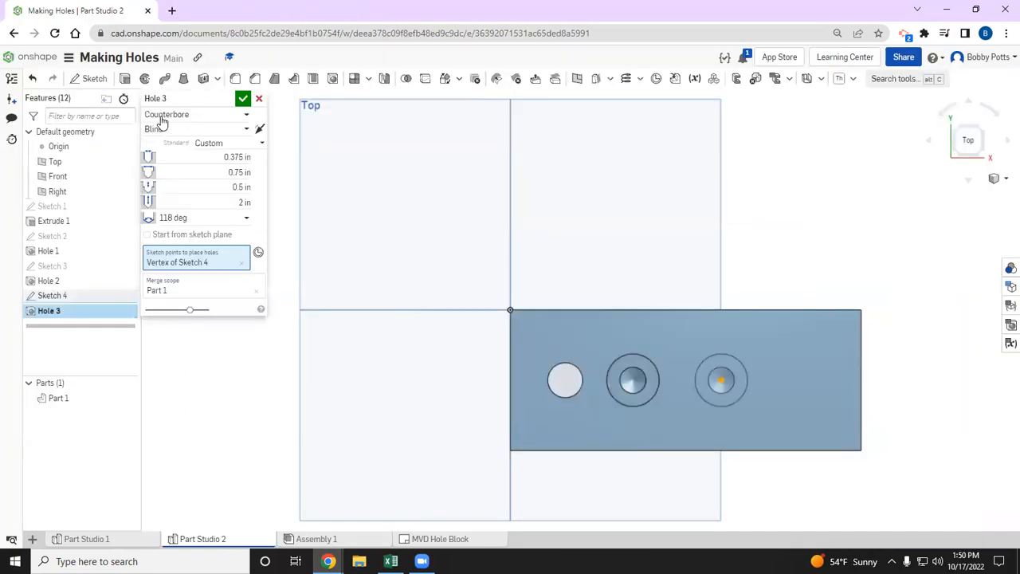
pyautogui.click(160, 118)
pyautogui.click(155, 163)
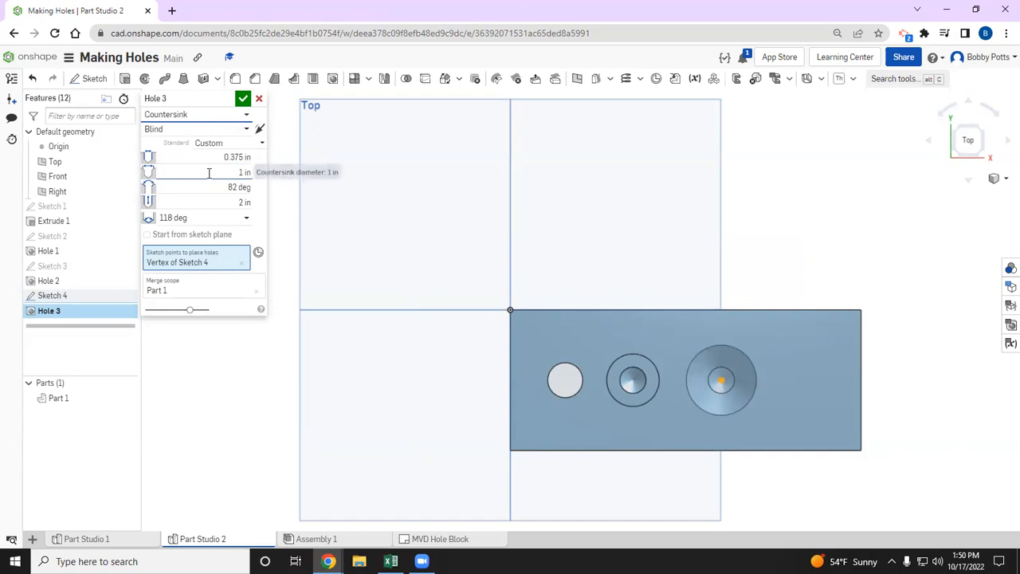
# Step: Check the drawing's third hole note and set the countersink hole's drill diameter to 0.25 in
pyautogui.hotkey('alt', 'Tab')
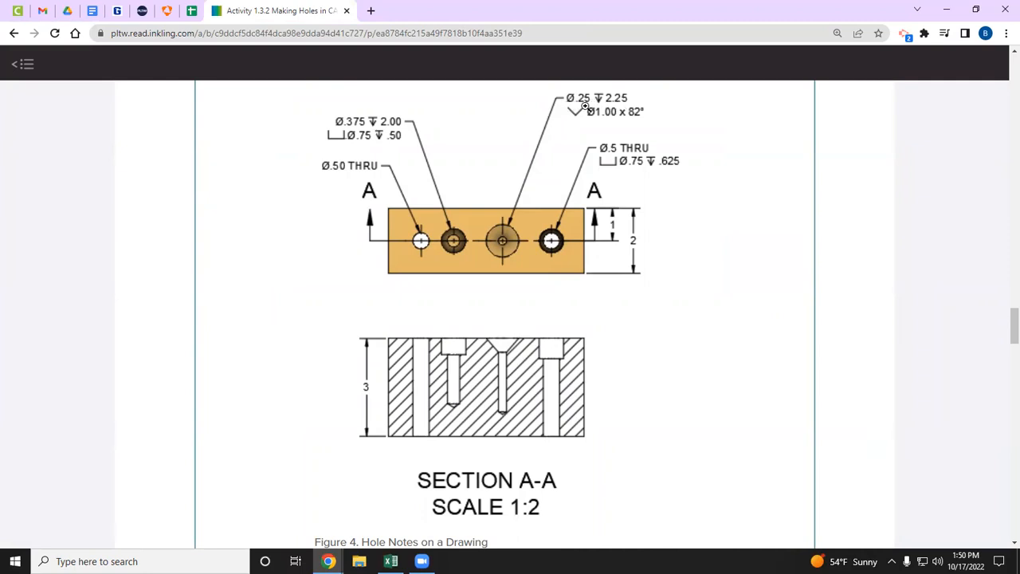
pyautogui.hotkey('alt', 'Tab')
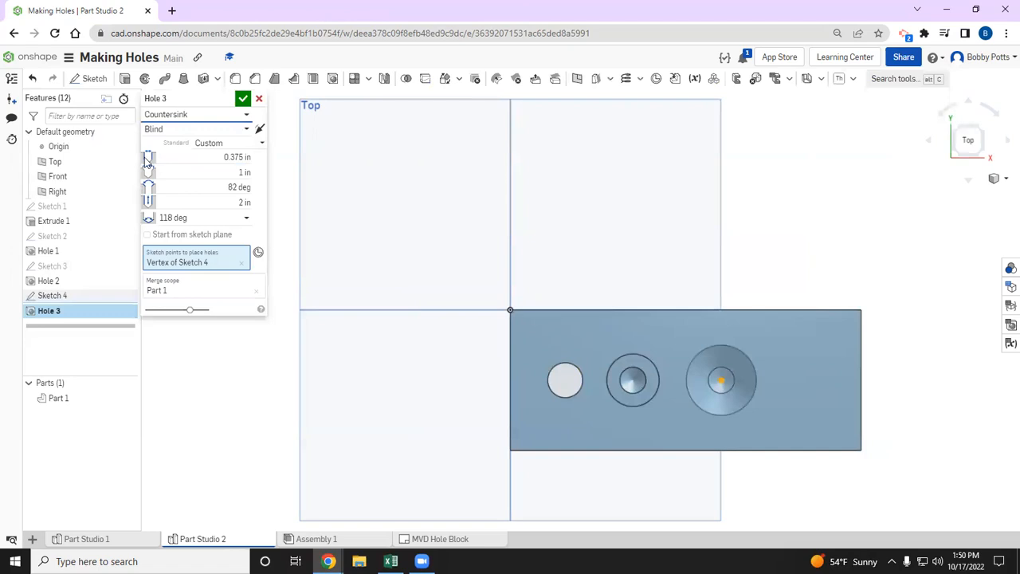
pyautogui.click(223, 158)
pyautogui.write('0.25')
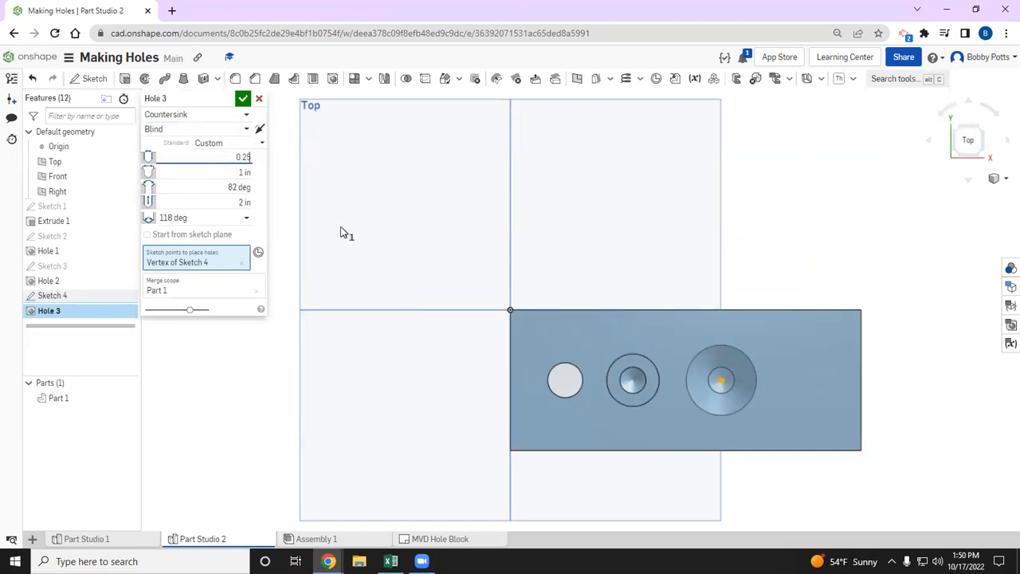
pyautogui.press('Return')
# Step: Look up the third hole's depth on the drawing and set the countersink hole's depth to 2.25 in
pyautogui.hotkey('alt', 'Tab')
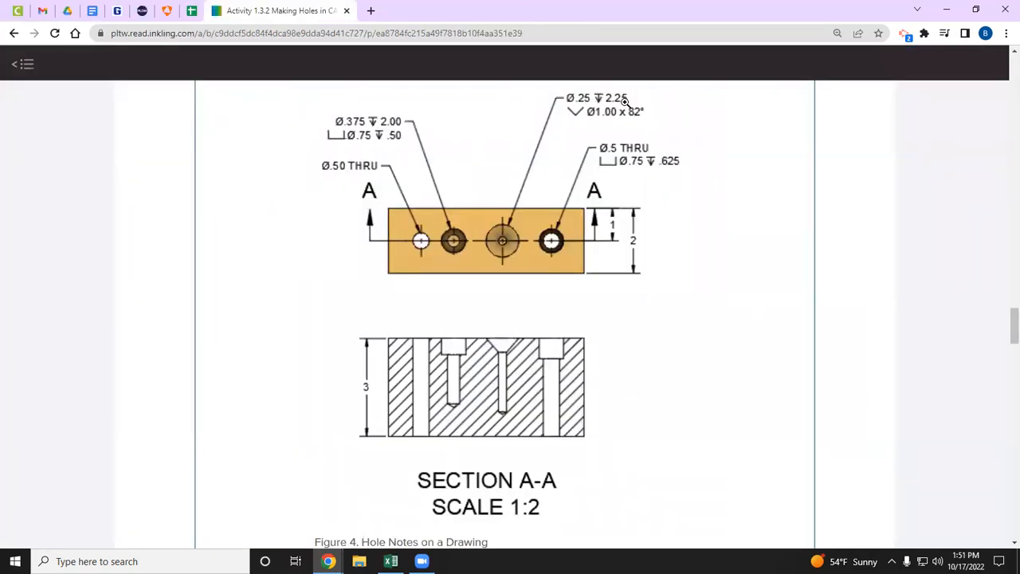
pyautogui.hotkey('alt', 'Tab')
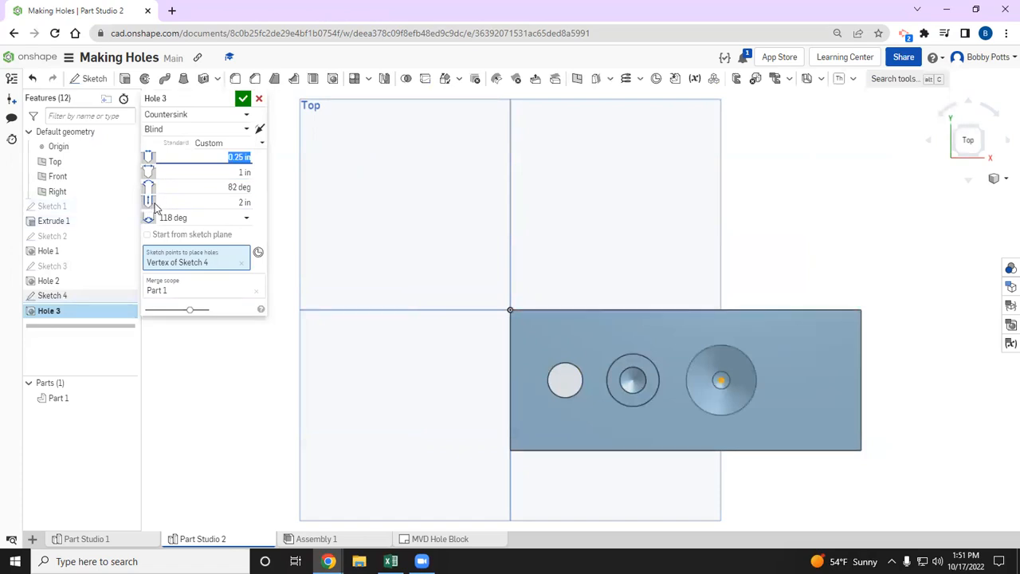
pyautogui.click(237, 205)
pyautogui.write('2.25')
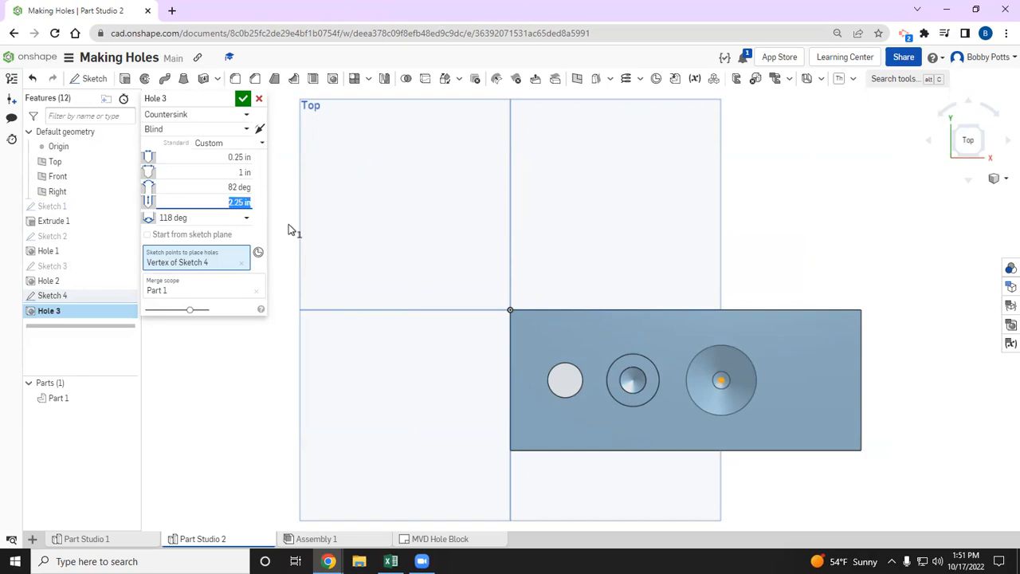
# Step: Compare the countersink hole's diameter and angle settings with the third hole note on the activity drawing
pyautogui.hotkey('alt', 'Tab')
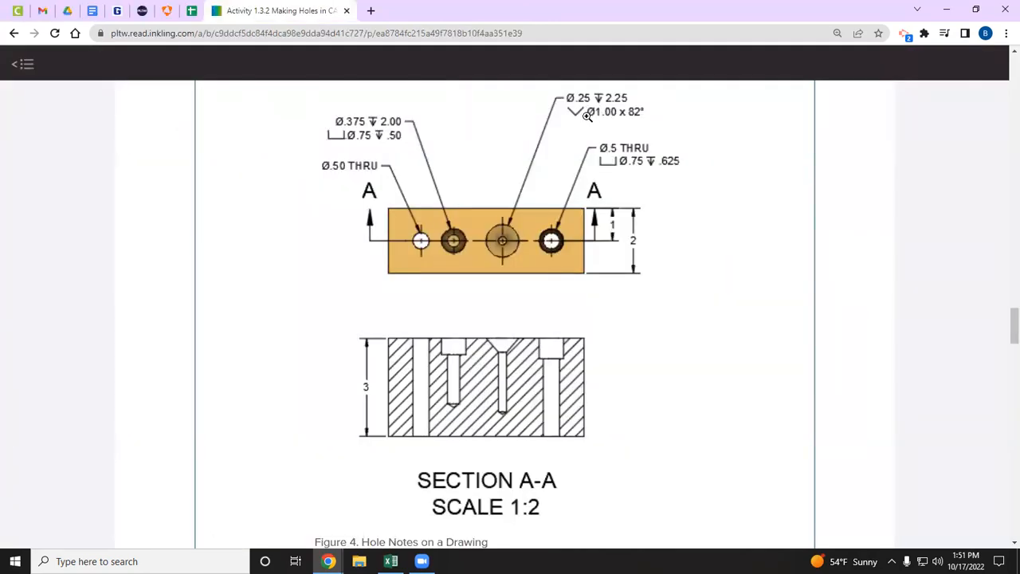
pyautogui.hotkey('alt', 'Tab')
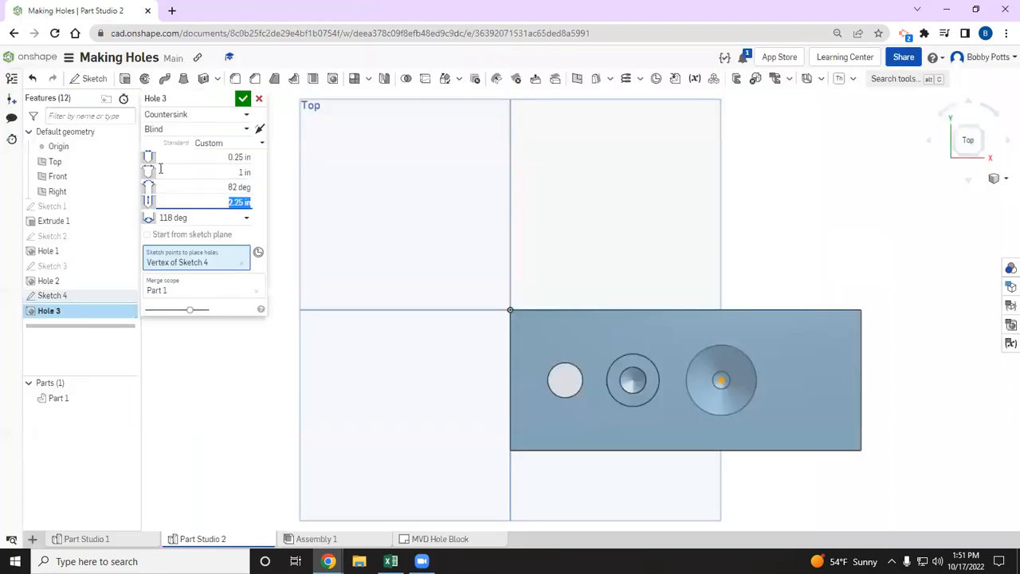
pyautogui.click(243, 172)
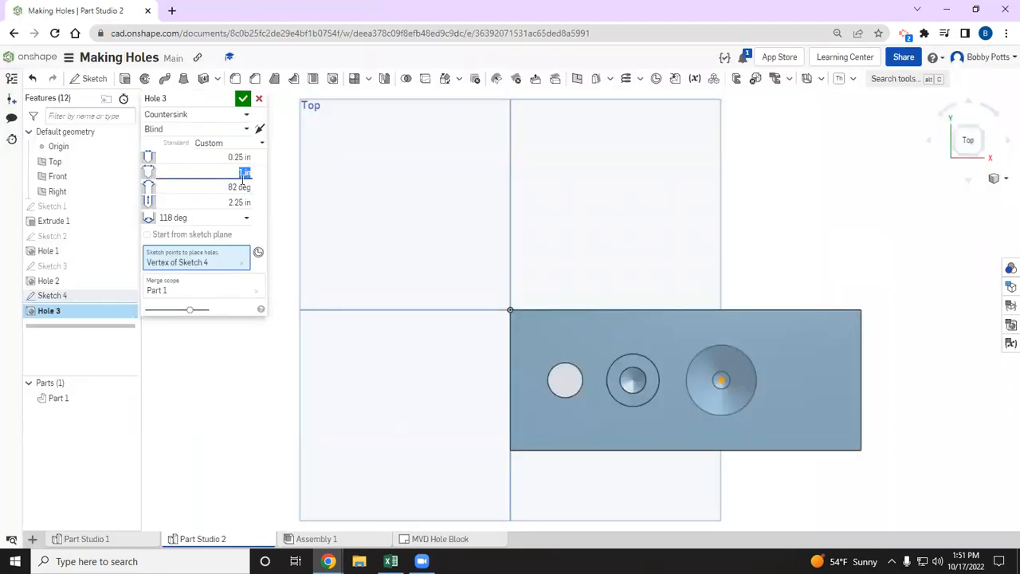
pyautogui.hotkey('alt', 'Tab')
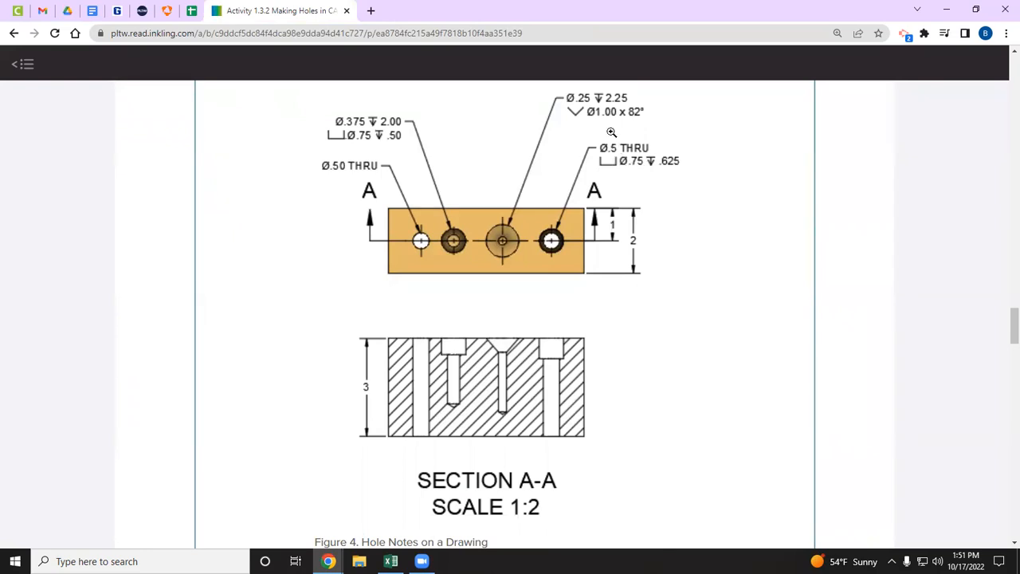
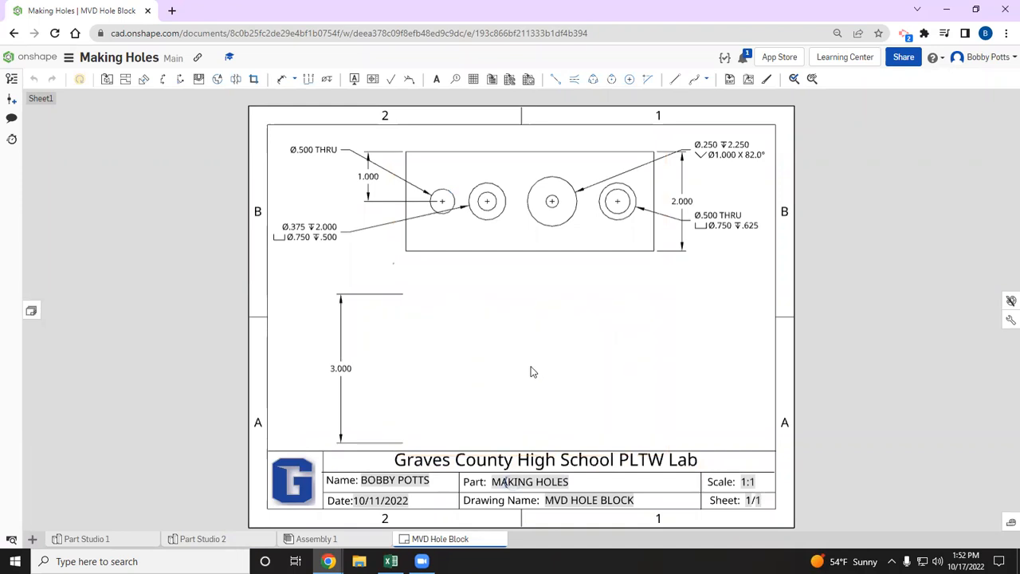
# Step: Delete the old views from the MVD Hole Block sheet and start inserting the Making Holes part from Part Studio 1
pyautogui.click(562, 243)
pyautogui.press('Delete')
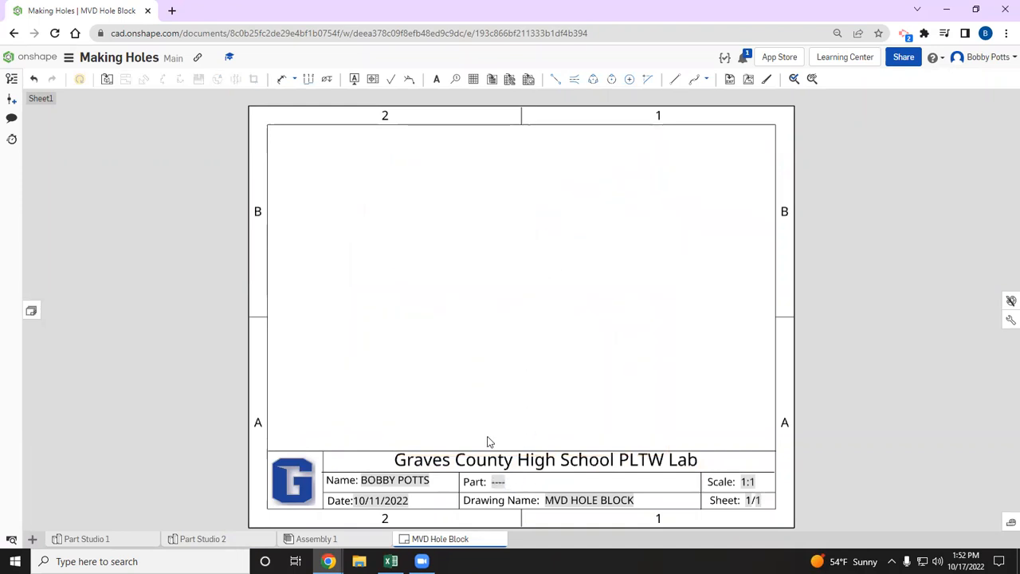
pyautogui.click(104, 81)
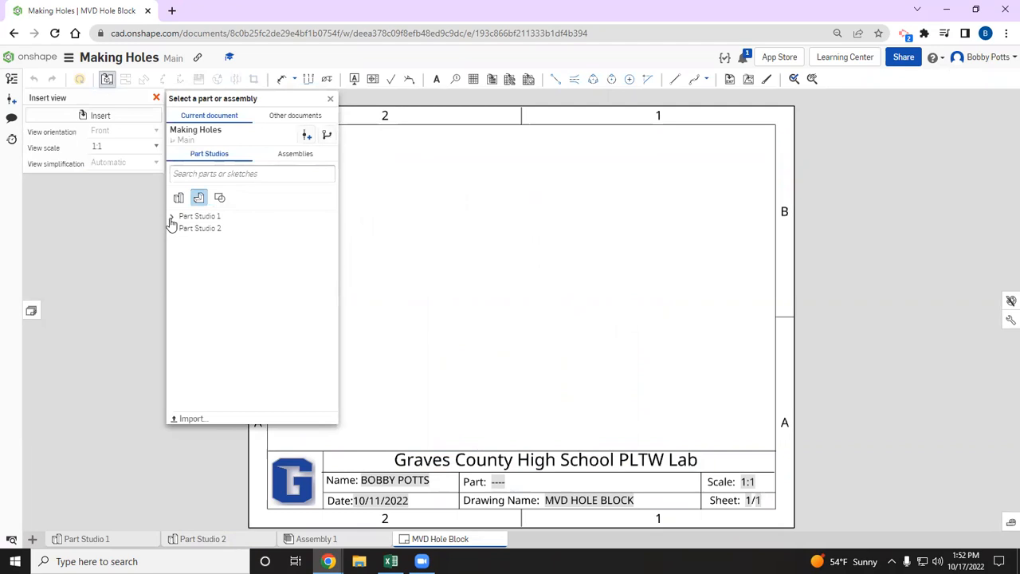
pyautogui.click(171, 218)
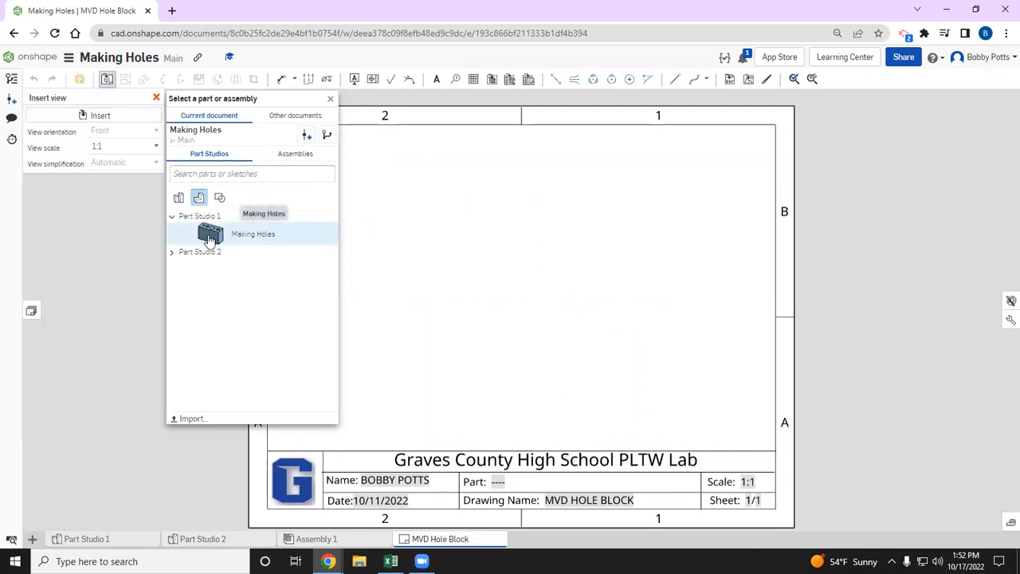
pyautogui.click(173, 252)
pyautogui.click(220, 239)
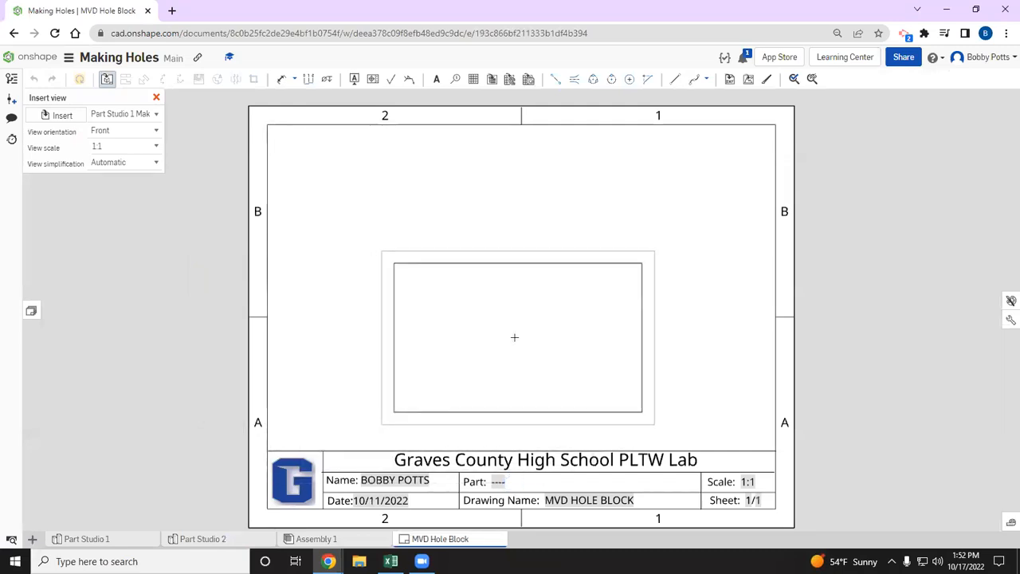
# Step: Place the front view in the lower half of the sheet at 1:1.5 scale and project the top view above it
pyautogui.click(530, 343)
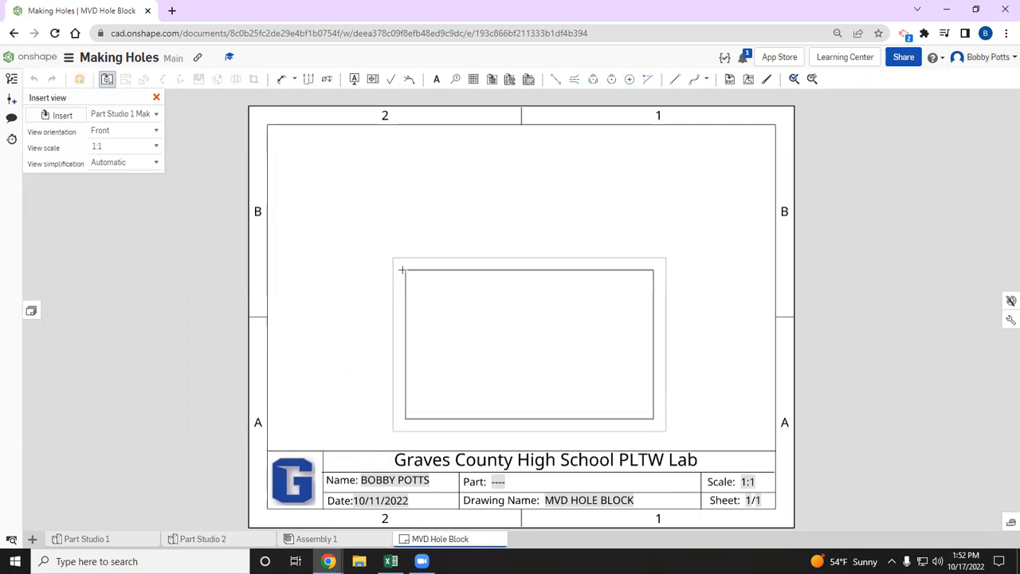
pyautogui.click(156, 148)
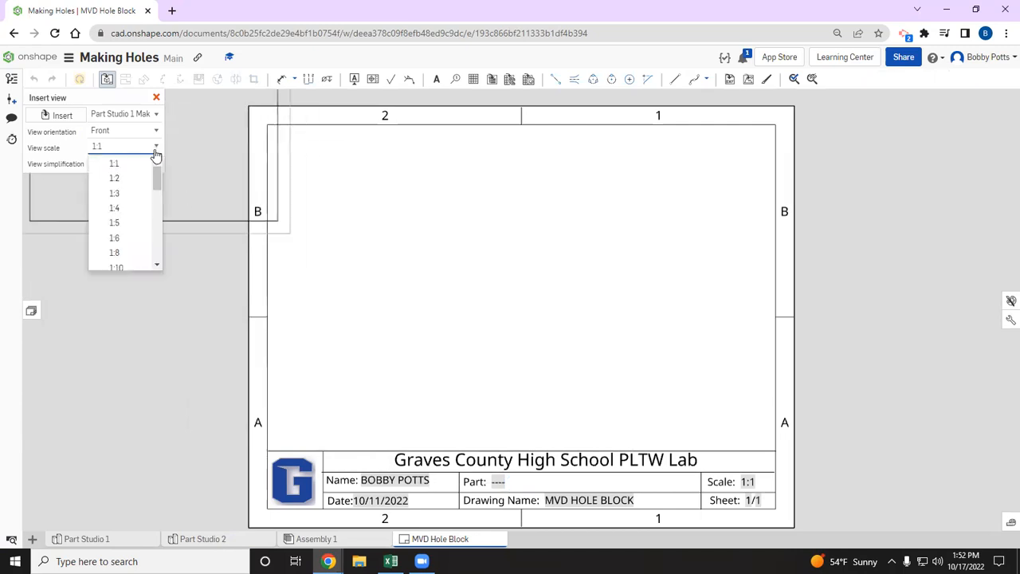
pyautogui.click(137, 178)
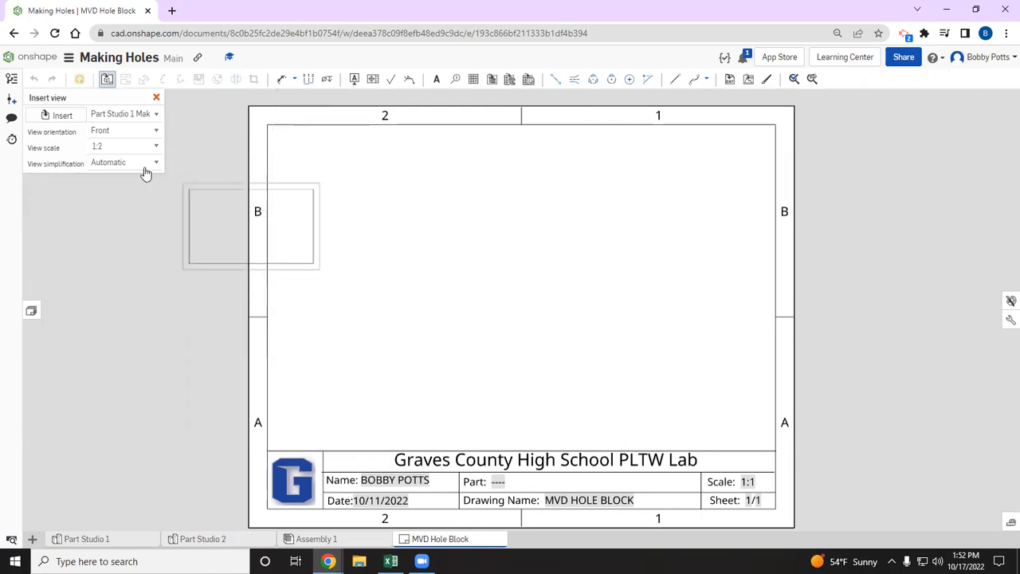
pyautogui.click(95, 148)
pyautogui.click(103, 148)
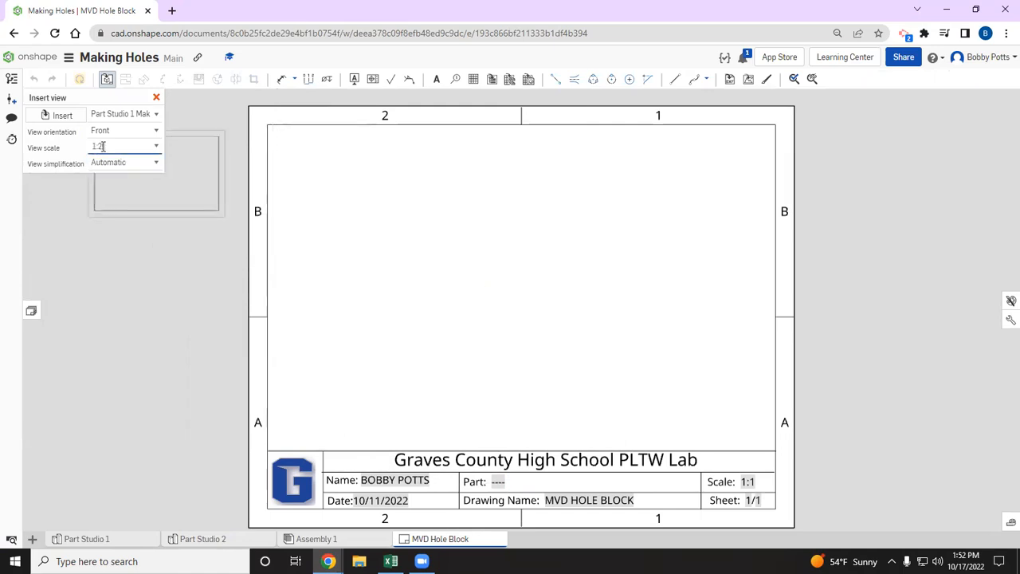
pyautogui.write('1:')
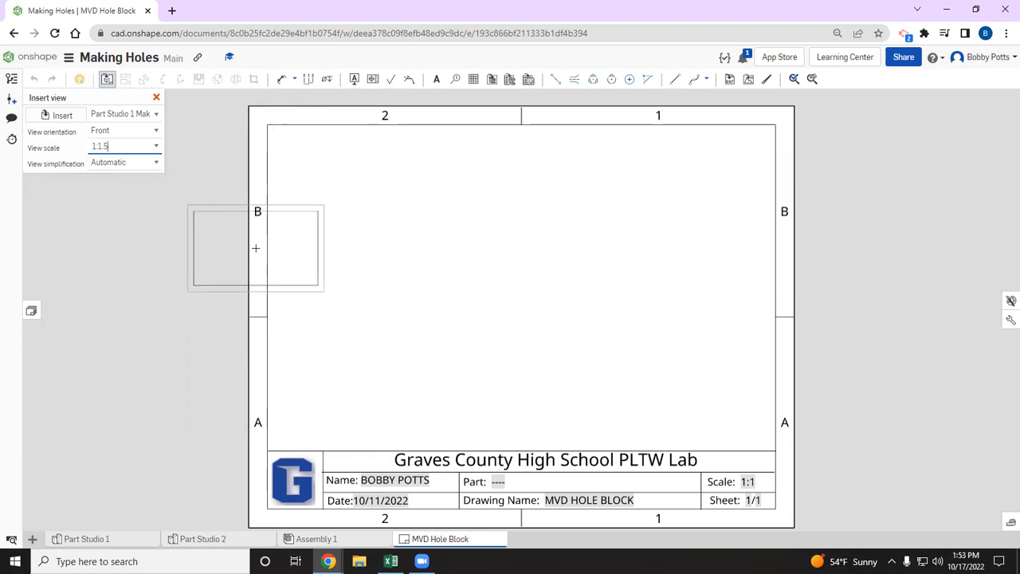
pyautogui.press('Return')
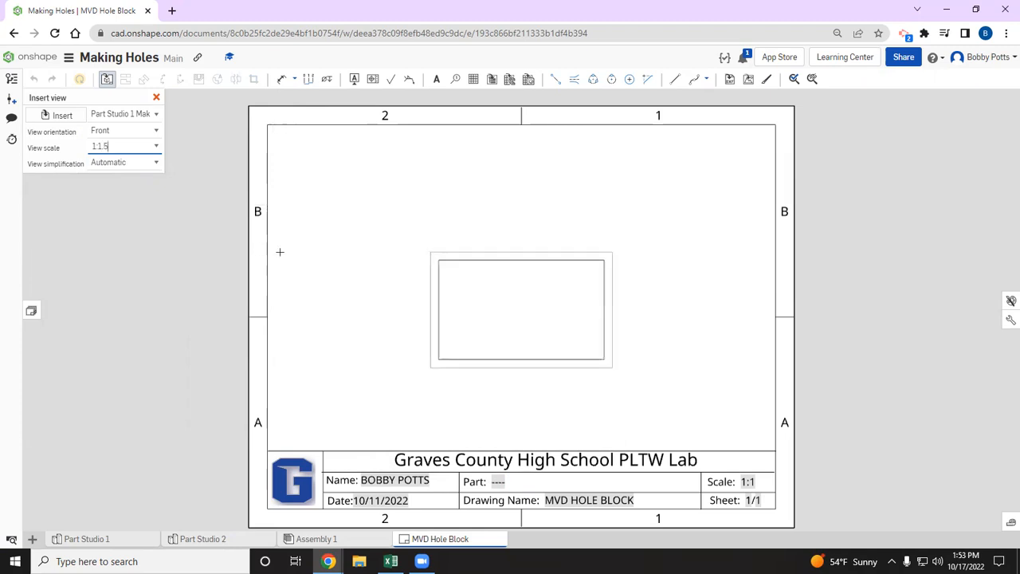
pyautogui.click(526, 347)
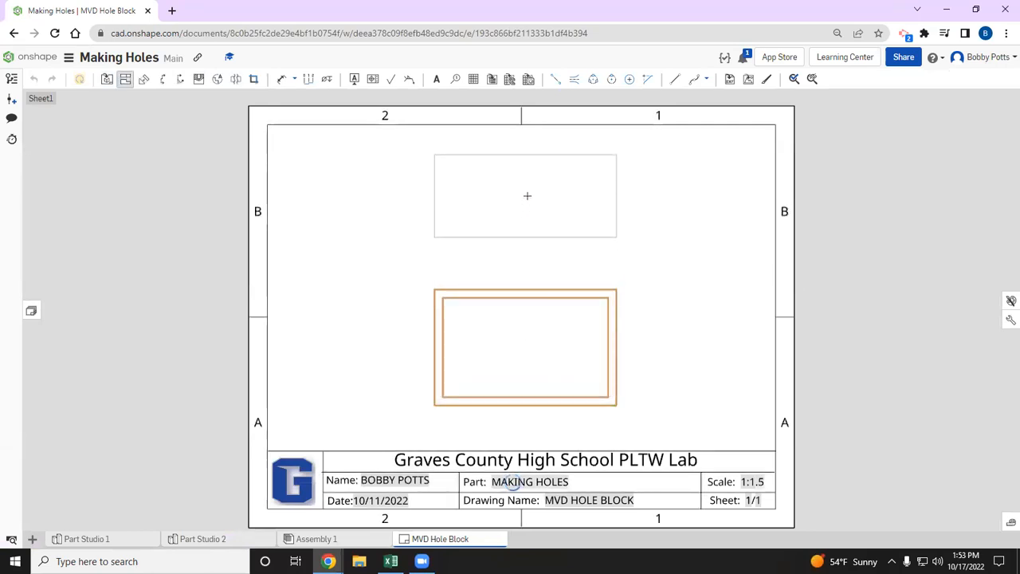
pyautogui.click(533, 212)
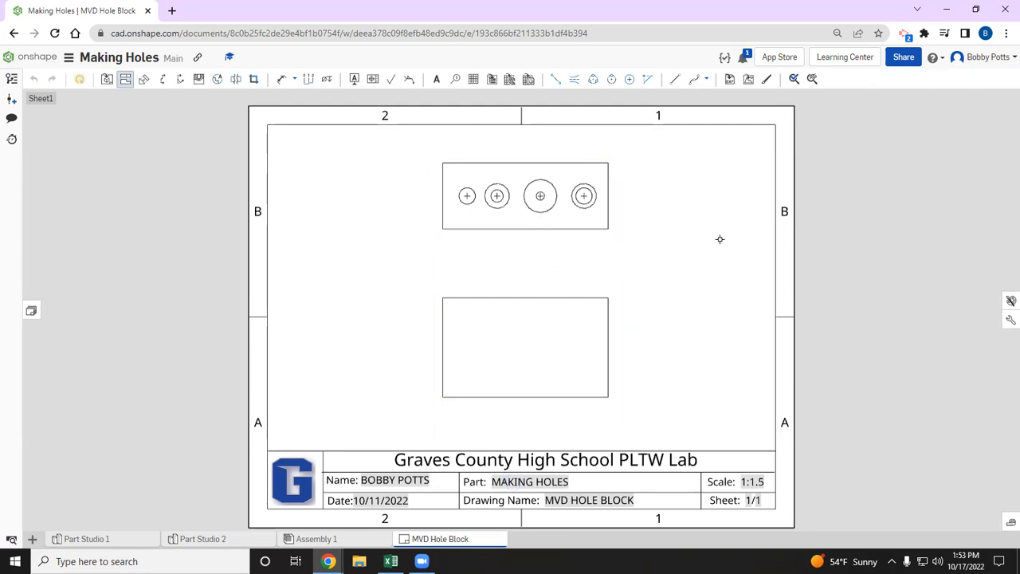
pyautogui.press('Escape')
# Step: Show the hidden lines in the block's front view
pyautogui.rightClick(493, 356)
pyautogui.moveTo(545, 339)
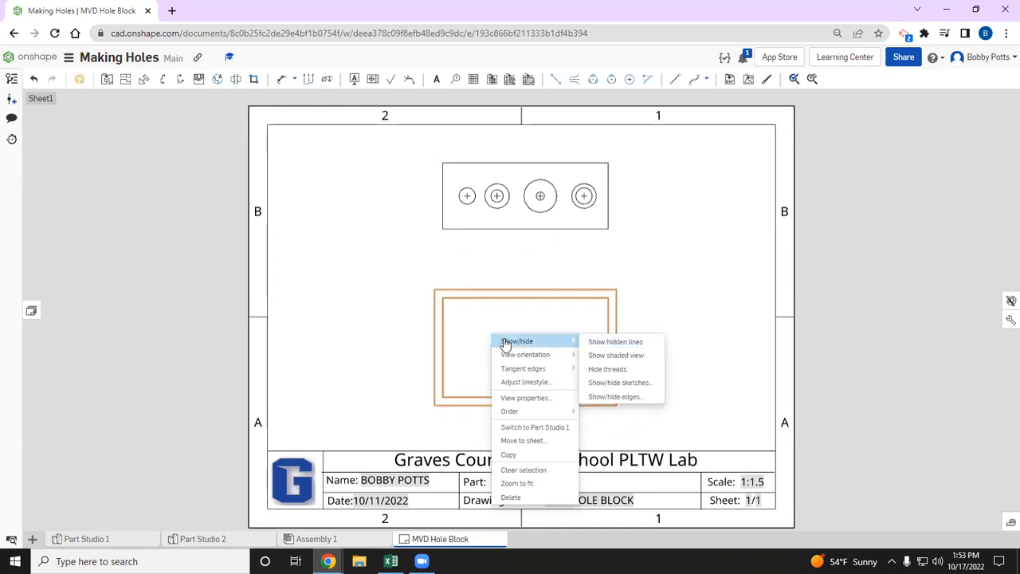
pyautogui.click(608, 341)
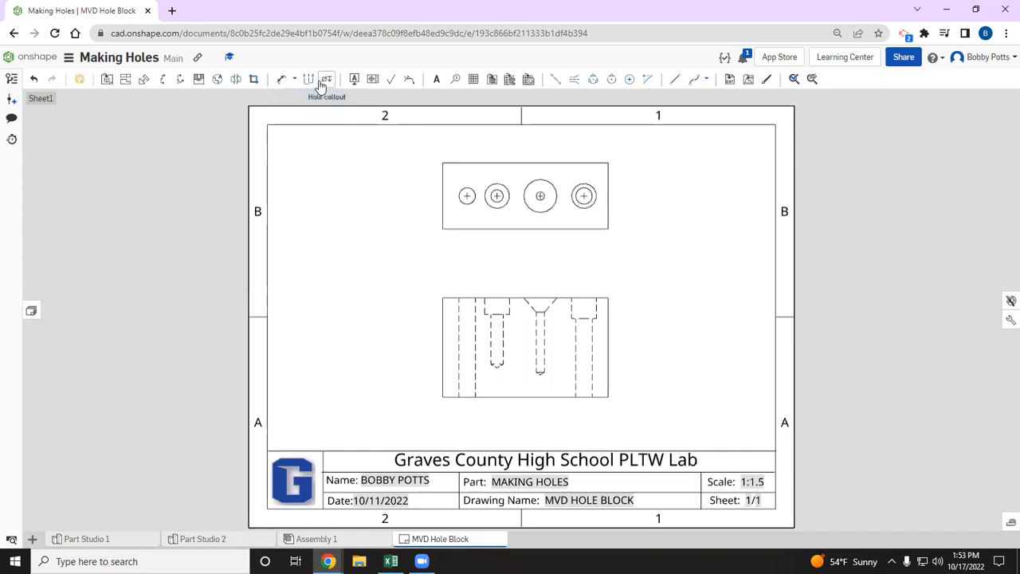
# Step: Add hole callouts to the simple through hole and the adjacent blind counterbore hole in the top view
pyautogui.hotkey('ctrl', '+')
pyautogui.hotkey('ctrl', '+')
pyautogui.hotkey('ctrl', '+')
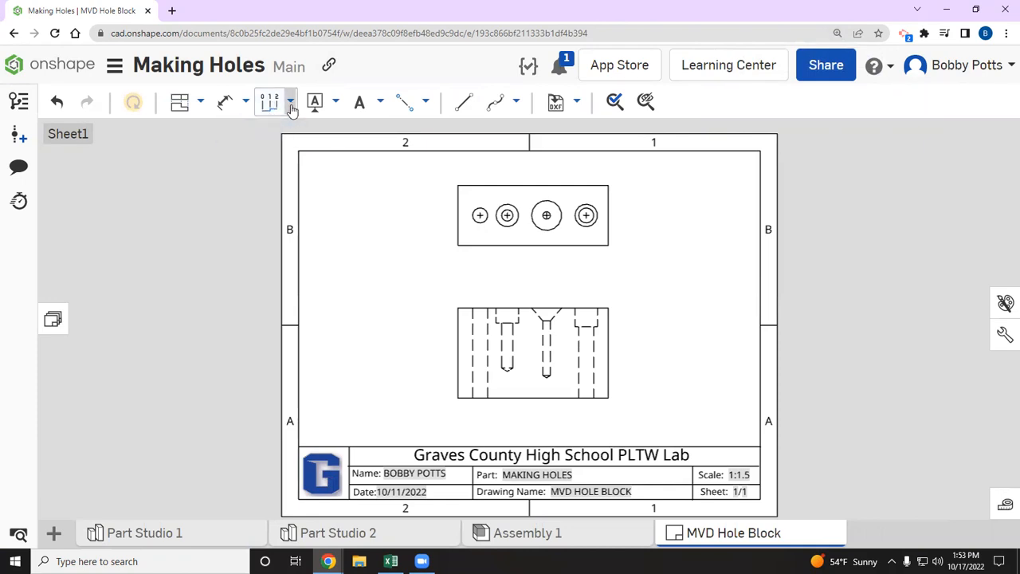
pyautogui.click(290, 101)
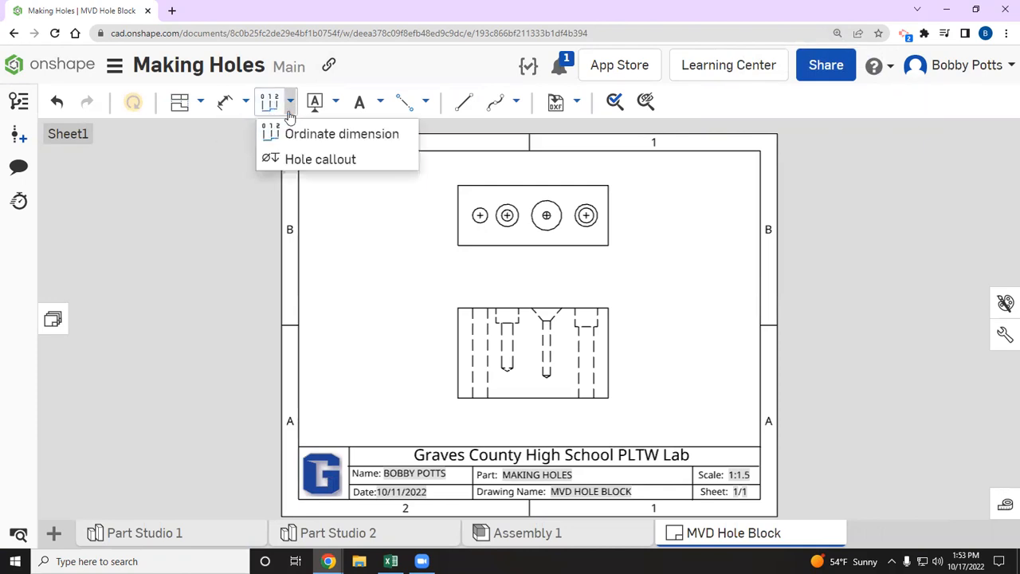
pyautogui.click(320, 162)
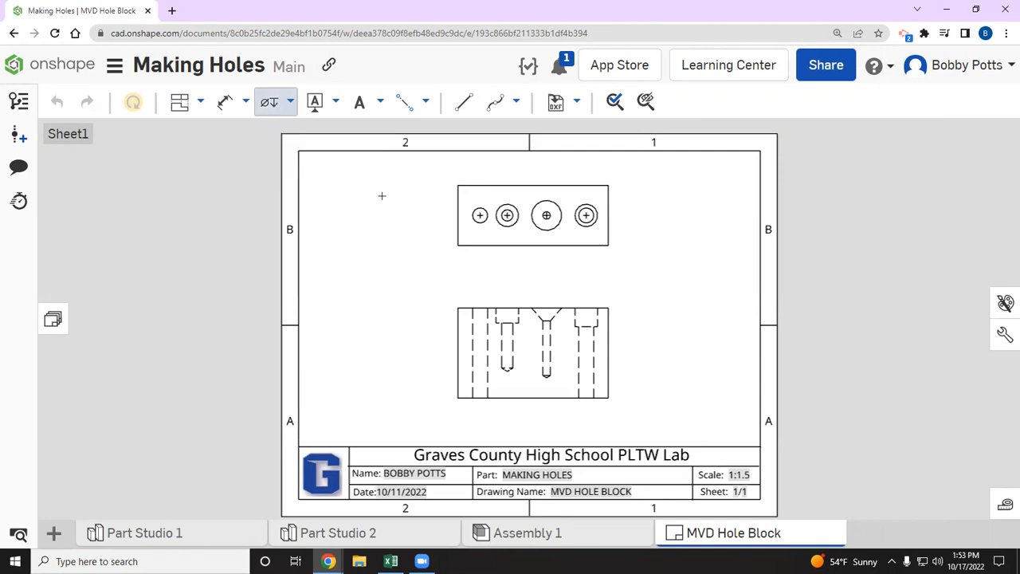
pyautogui.click(472, 217)
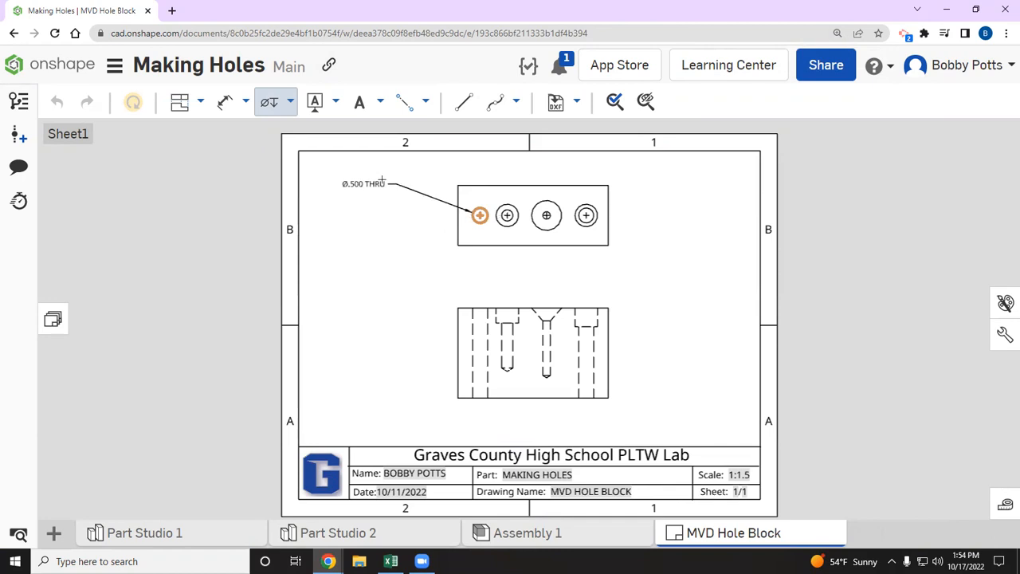
pyautogui.click(383, 175)
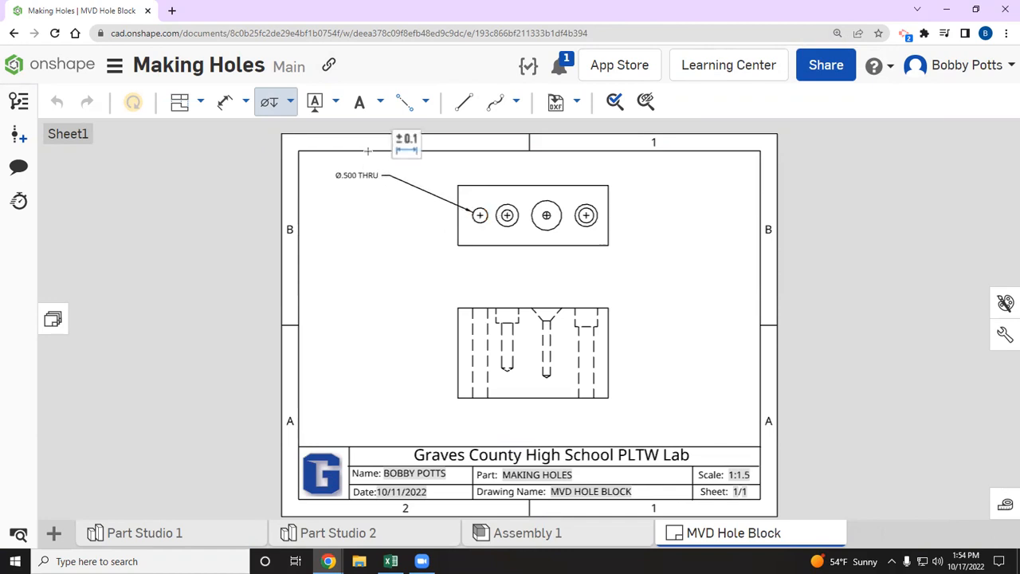
pyautogui.click(502, 225)
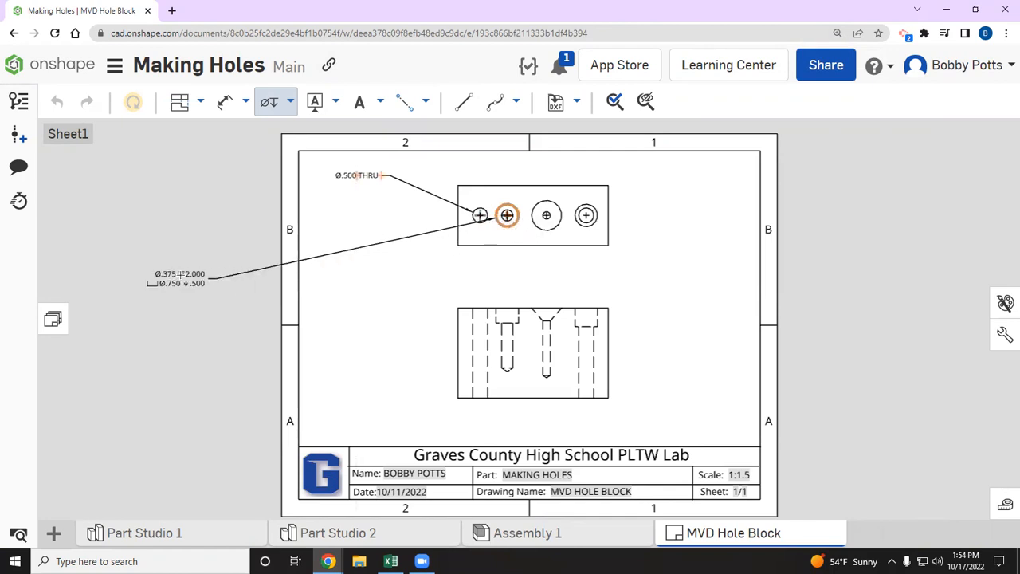
pyautogui.click(157, 273)
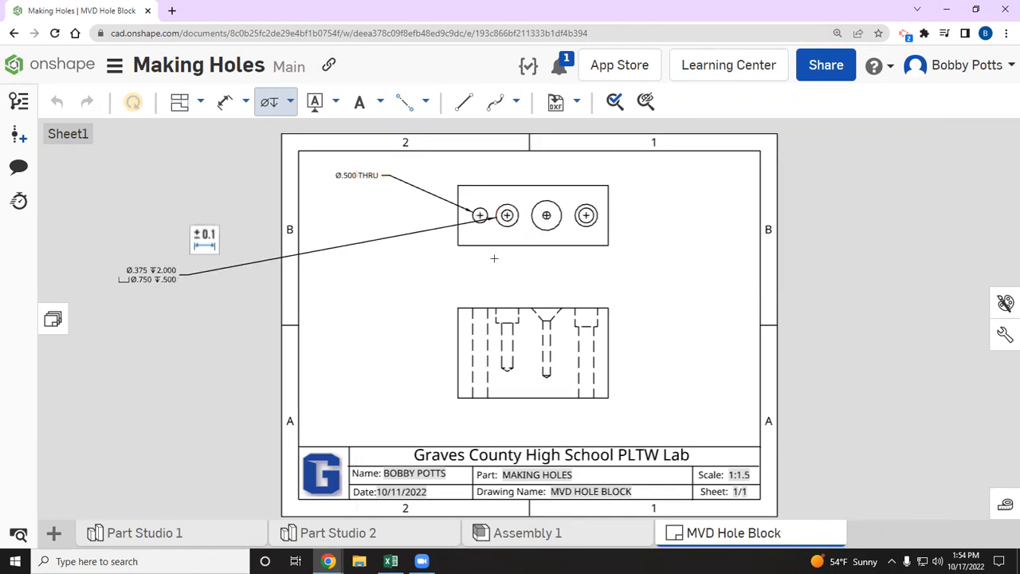
# Step: Add callouts to the countersink and through counterbore holes, and move the second hole's callout onto the sheet below the first one
pyautogui.click(543, 229)
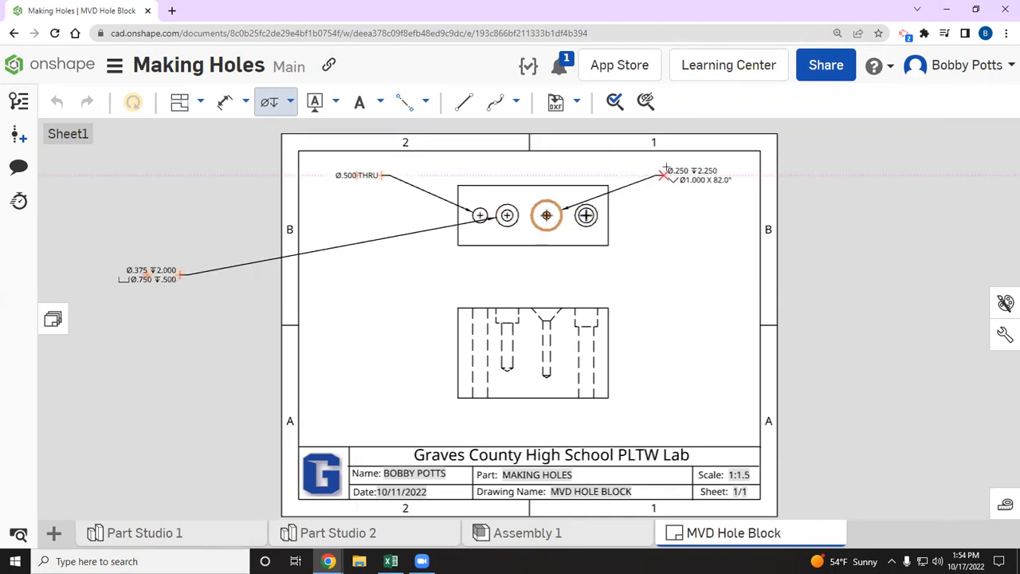
pyautogui.click(663, 175)
pyautogui.click(596, 225)
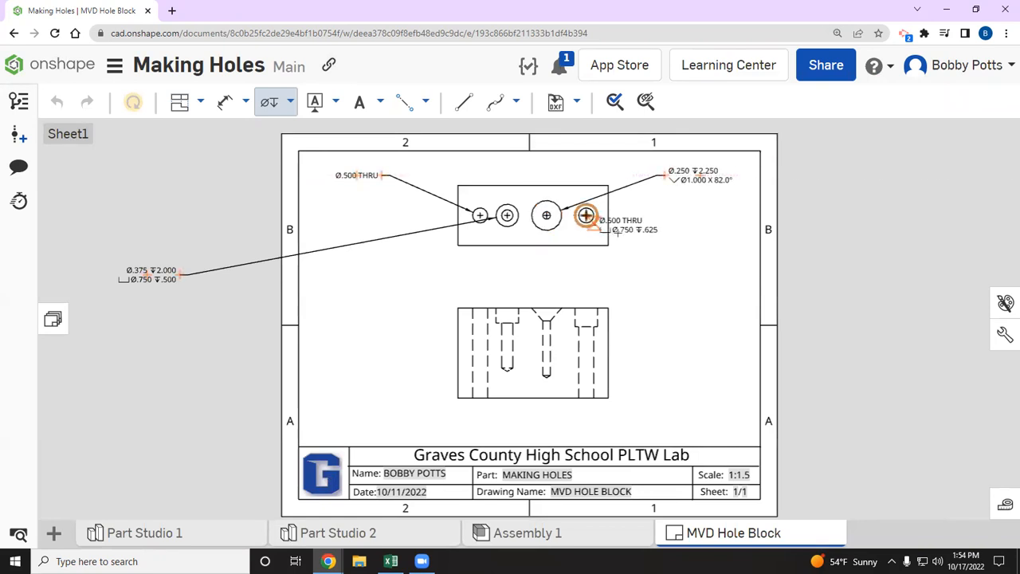
pyautogui.click(668, 248)
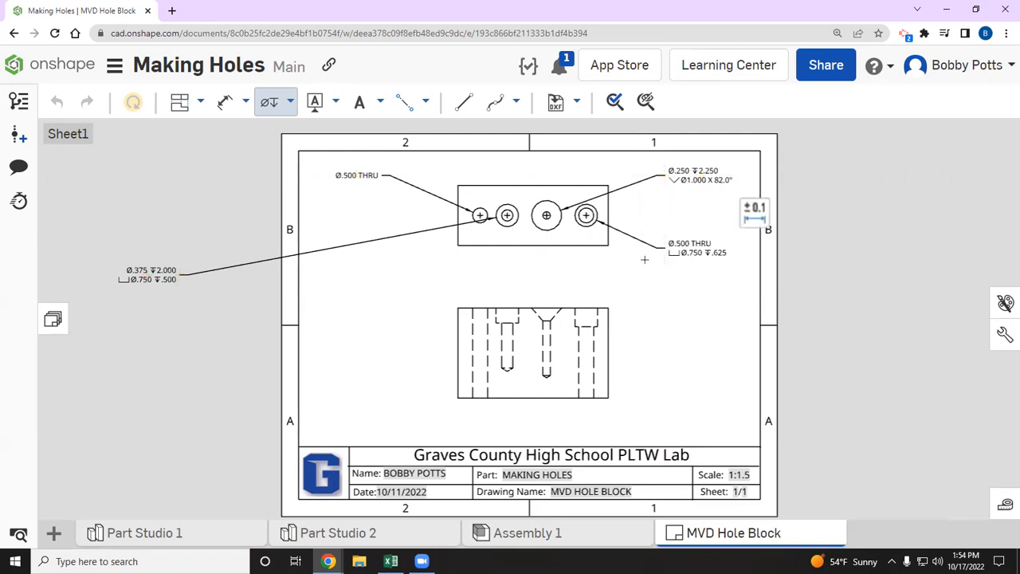
pyautogui.press('Escape')
pyautogui.moveTo(206, 276); pyautogui.dragTo(356, 244)
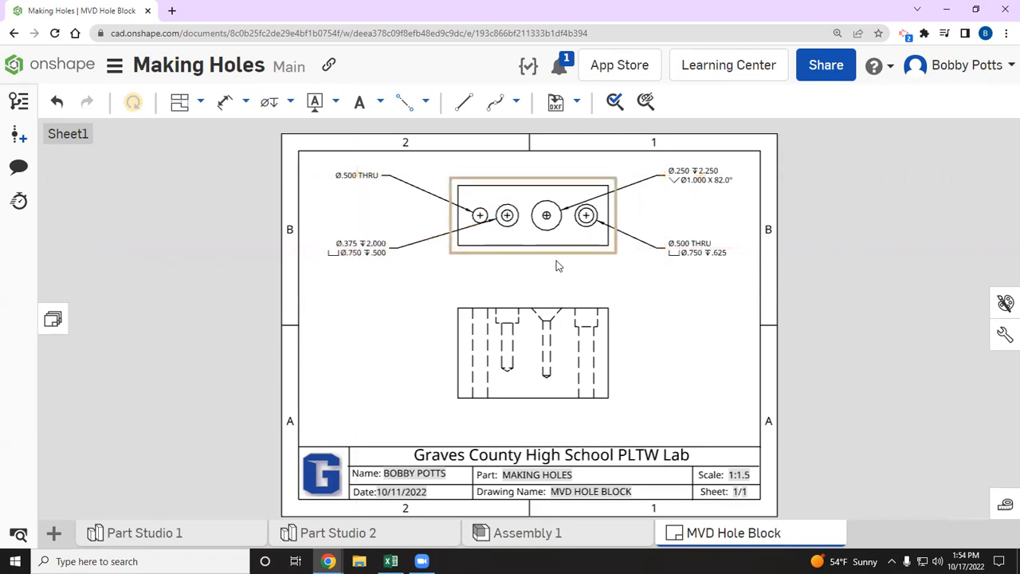
# Step: Following the activity drawing, dimension the block's depth and the hole center's back-edge offset in the top view, and the height in the front view
pyautogui.hotkey('alt', 'Tab')
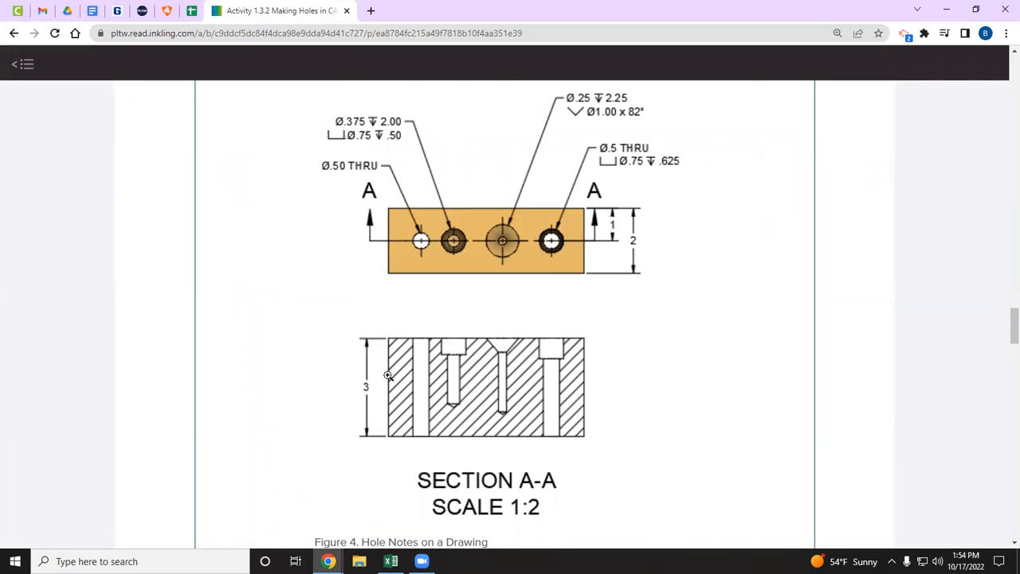
pyautogui.hotkey('alt', 'Tab')
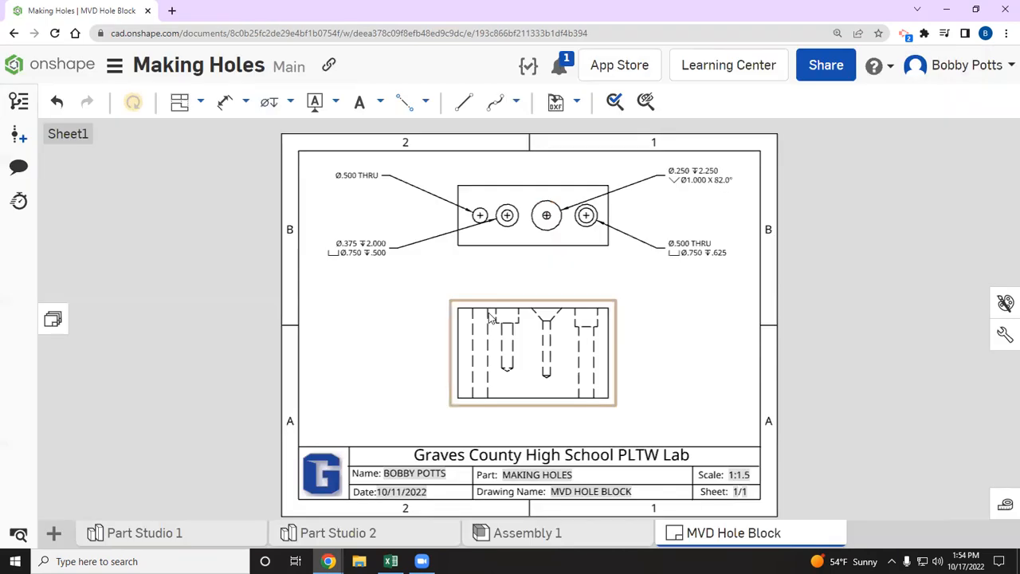
pyautogui.click(219, 104)
pyautogui.click(618, 215)
pyautogui.click(644, 215)
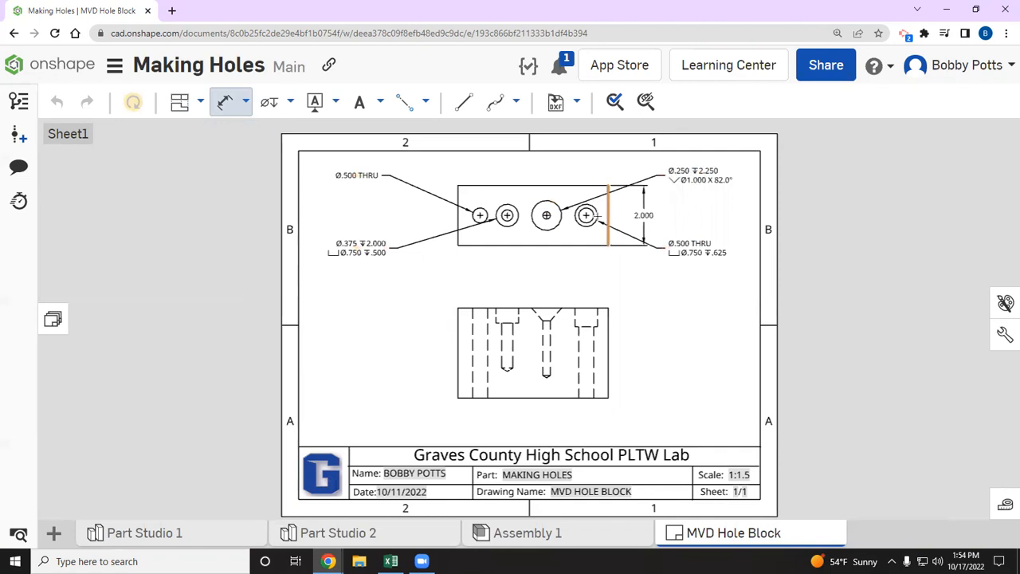
pyautogui.click(579, 186)
pyautogui.click(623, 206)
pyautogui.click(457, 355)
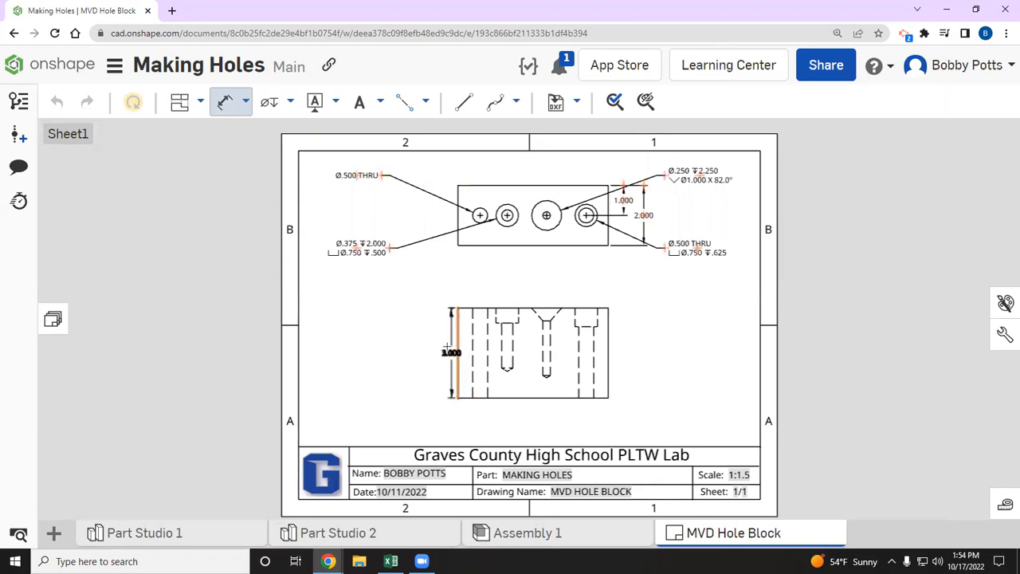
pyautogui.click(422, 352)
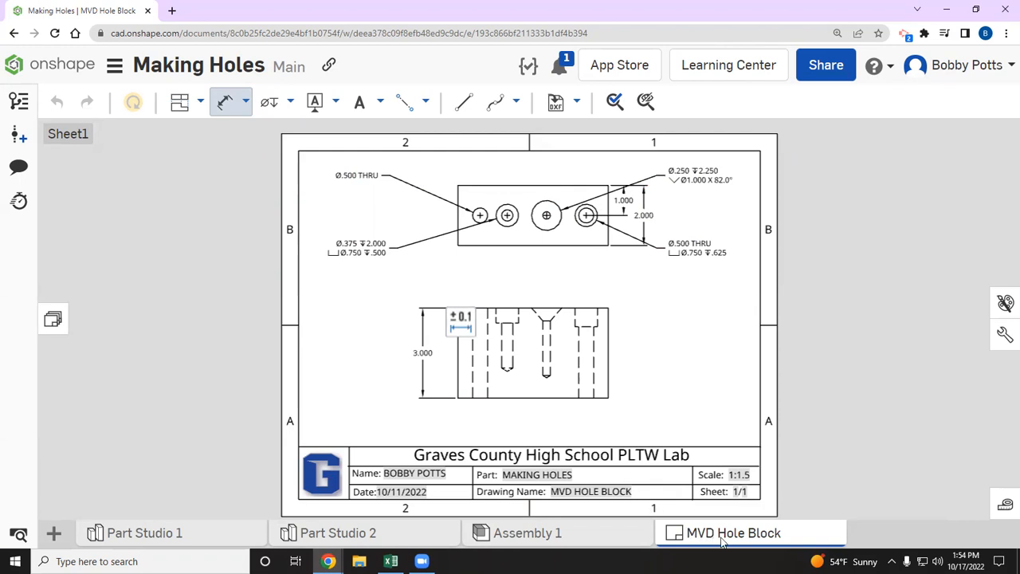
pyautogui.moveTo(727, 540)
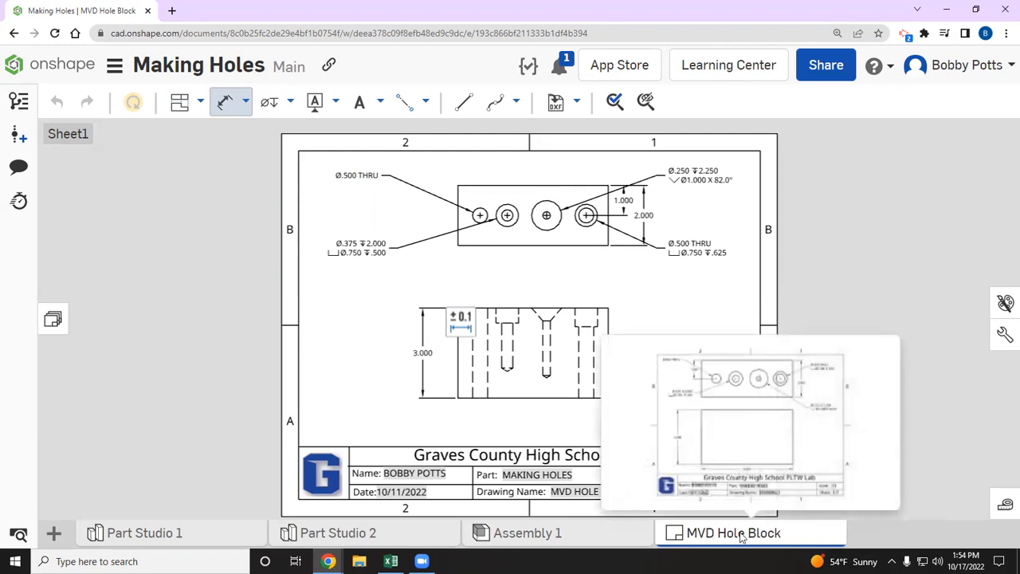
pyautogui.rightClick(741, 539)
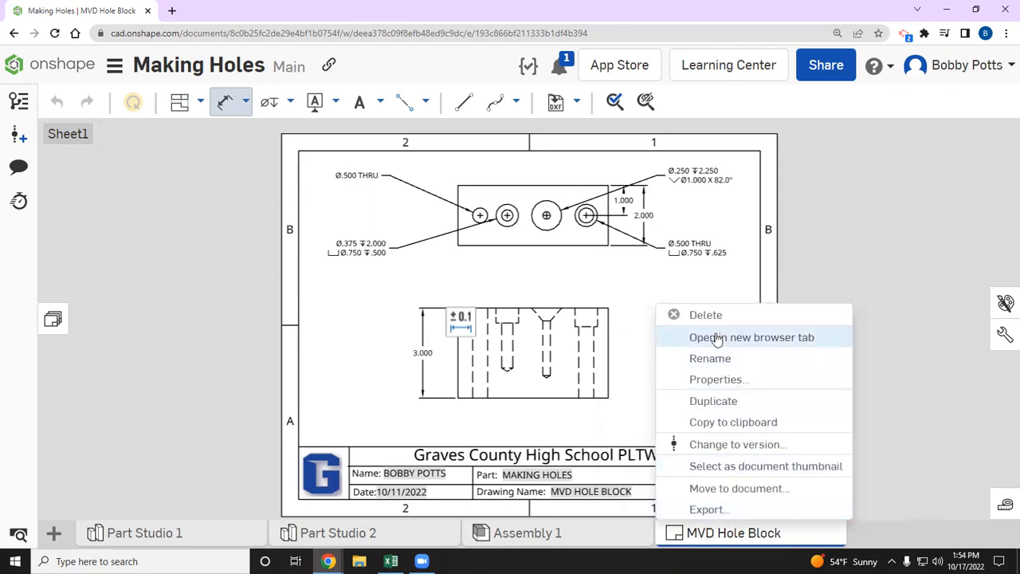
pyautogui.click(719, 368)
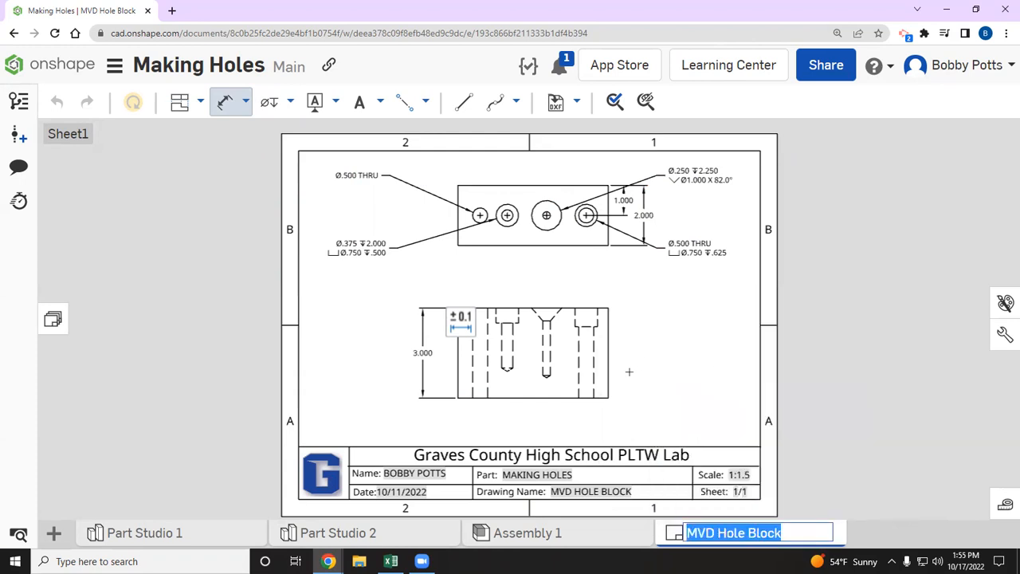
pyautogui.moveTo(765, 541)
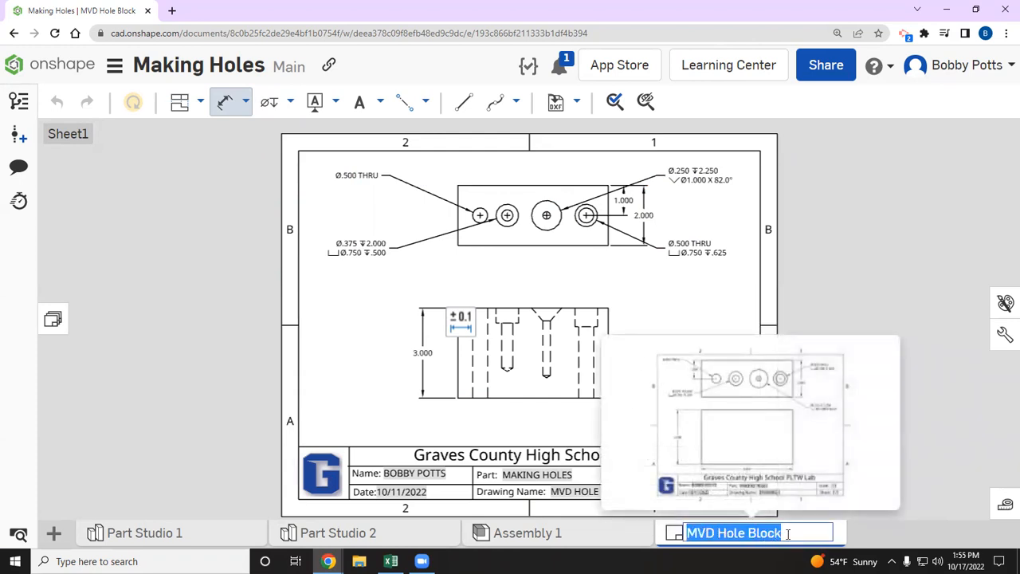
pyautogui.click(832, 286)
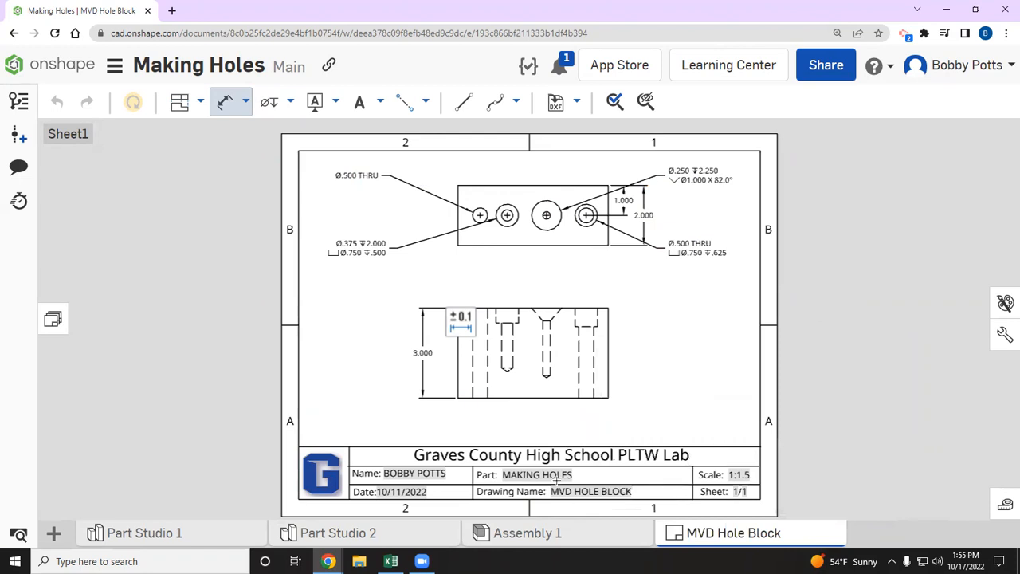